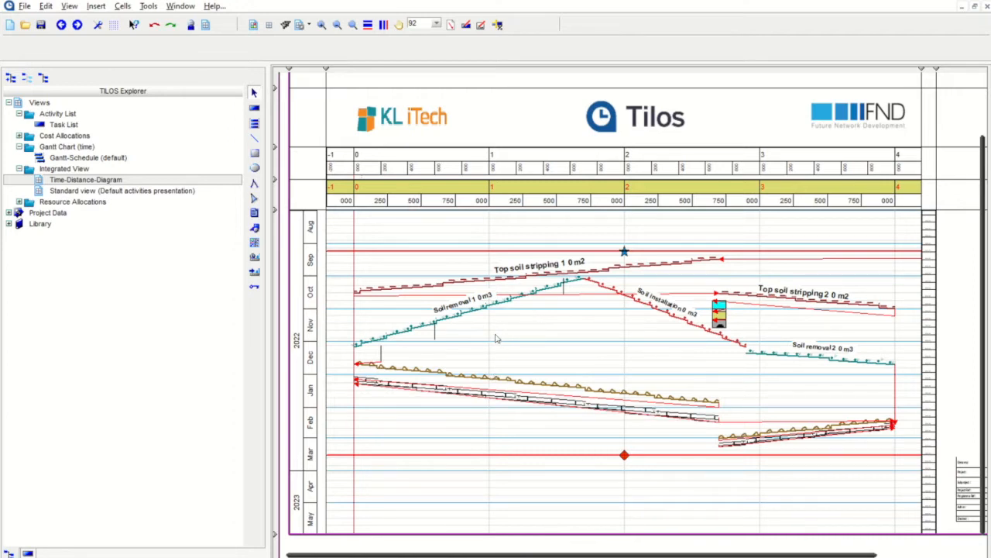
left_click(792, 339)
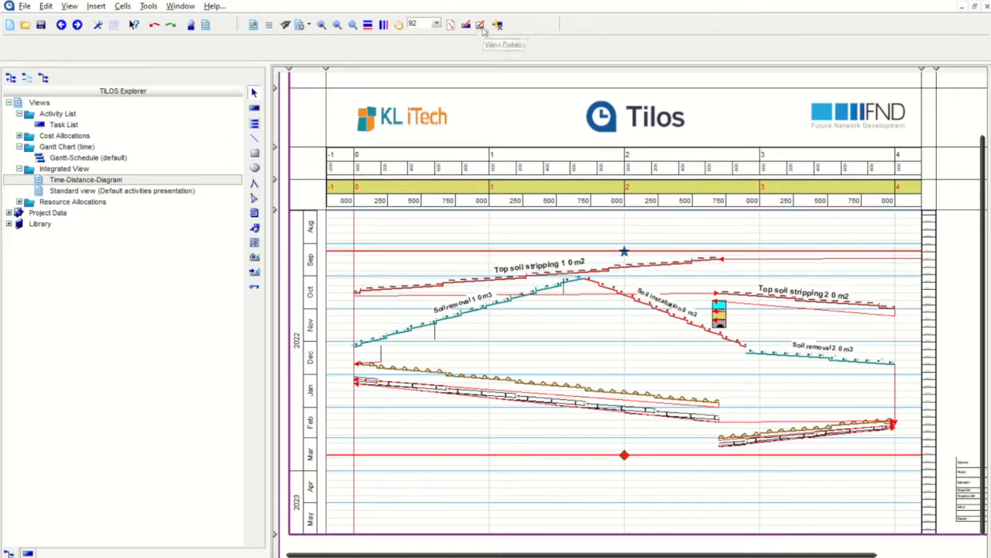
left_click(485, 362)
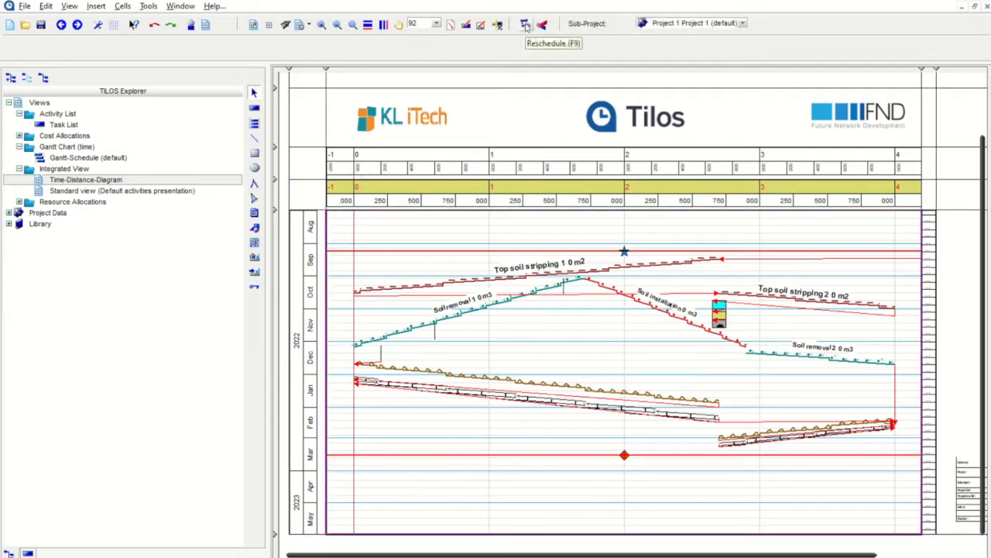
left_click(525, 25)
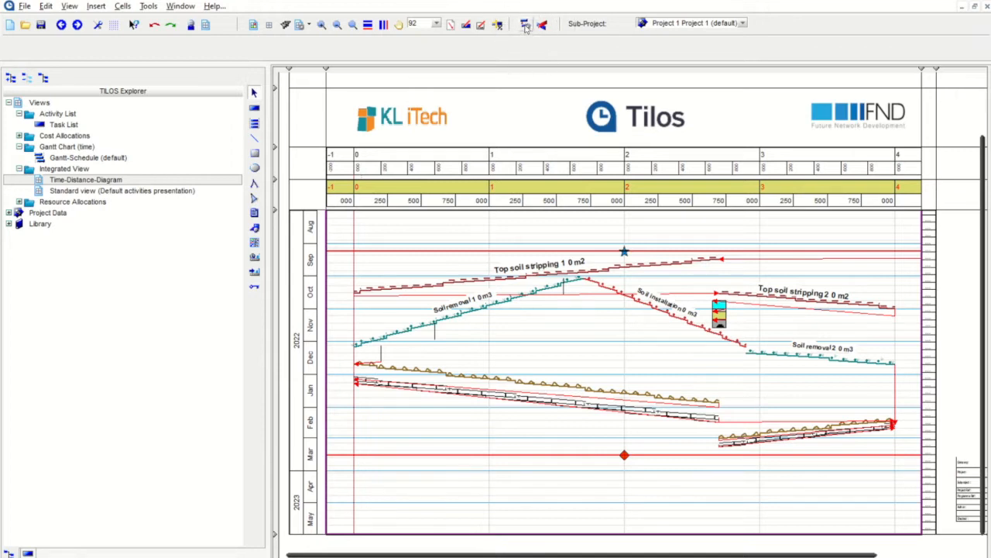
left_click(525, 26)
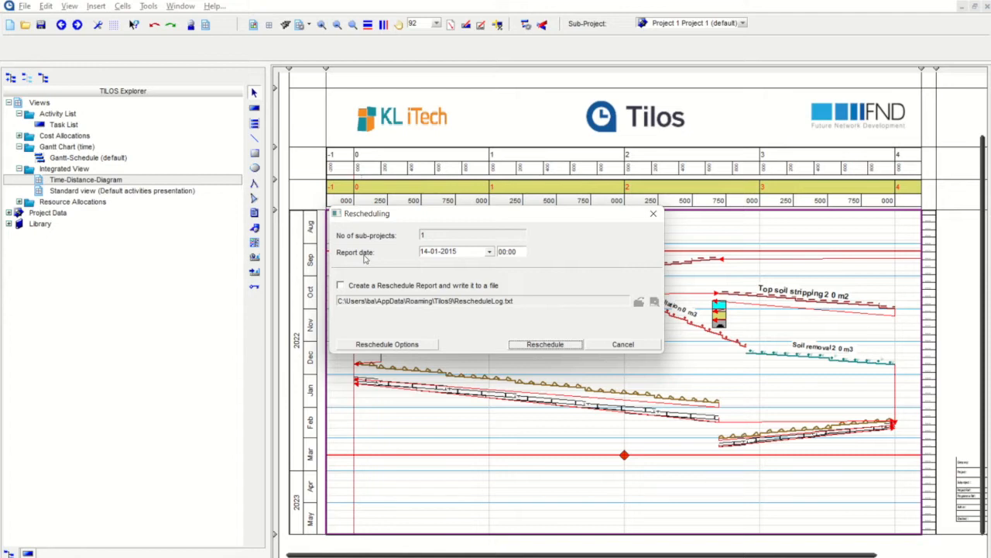
Step: Set the report date to 01-08-2022 and run the reschedule
left_click(489, 252)
left_click(473, 288)
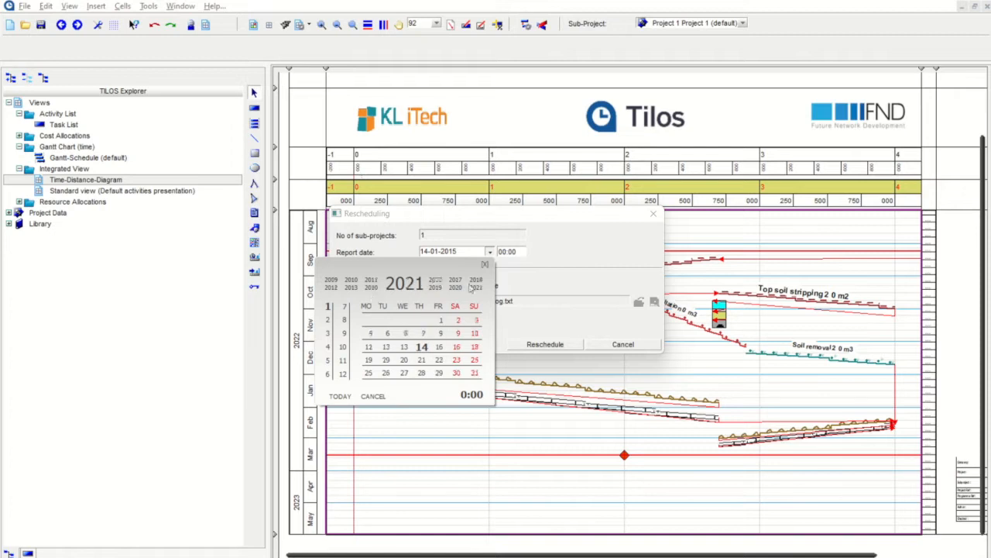
left_click(437, 284)
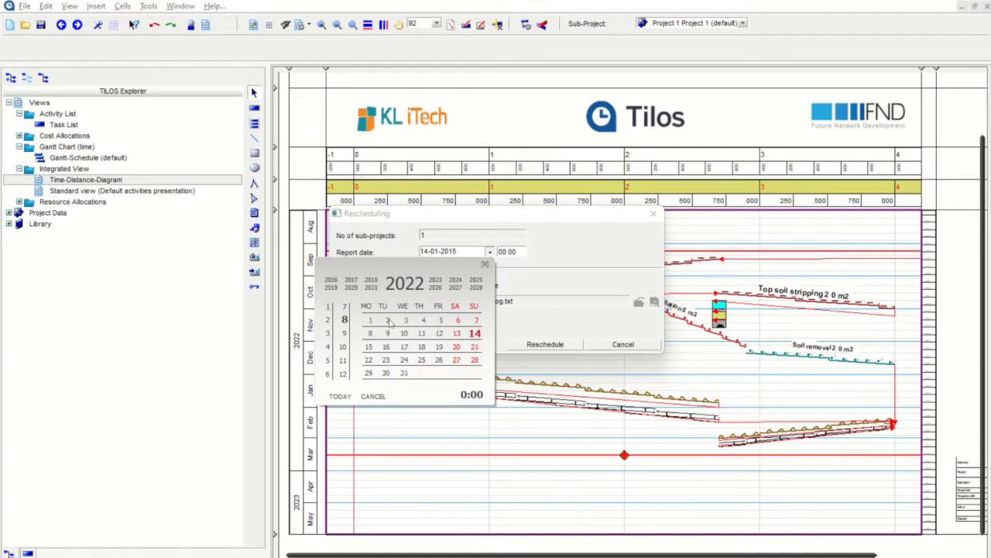
left_click(370, 320)
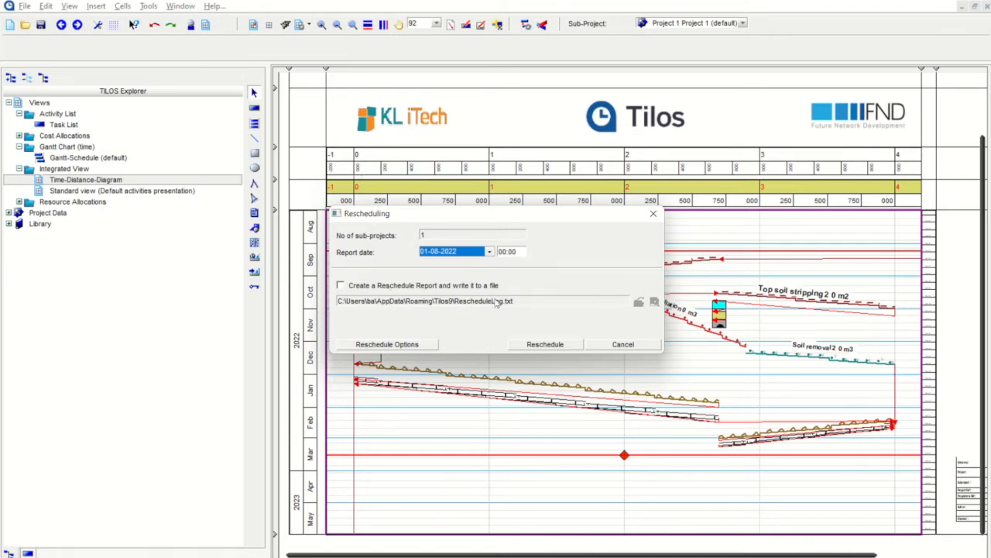
left_click(555, 346)
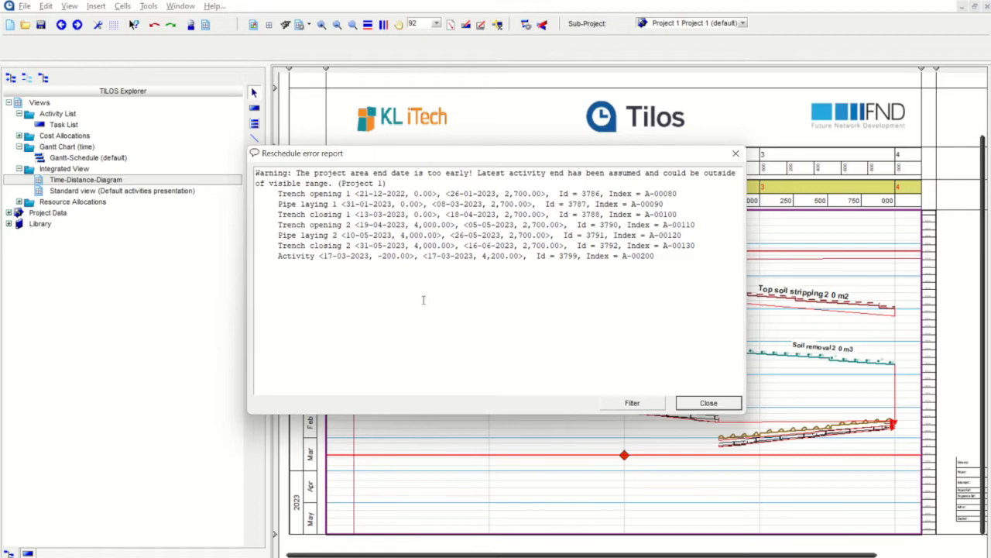
Step: Dismiss the rescheduling warnings report about the too-early project end date
left_click(711, 404)
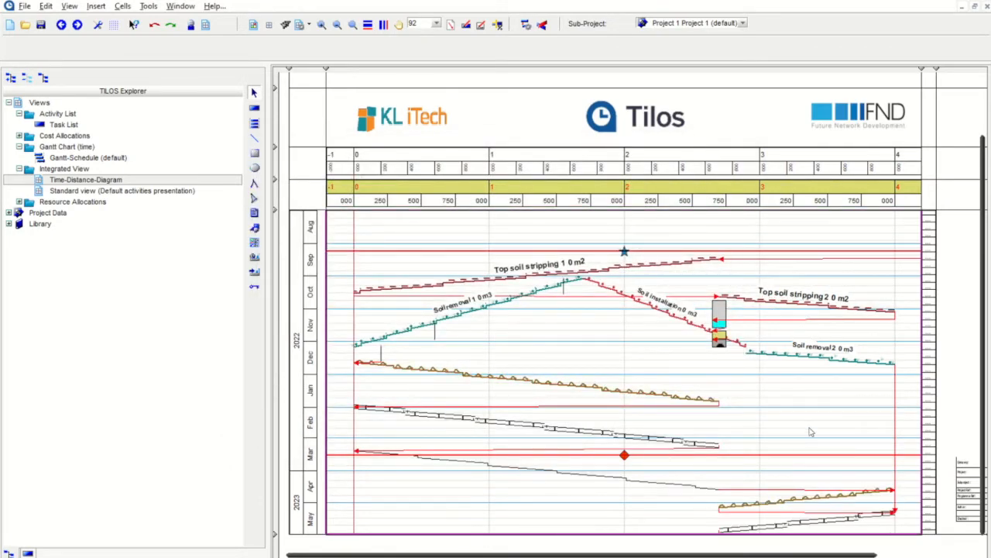
scroll(802, 427, "down", 1)
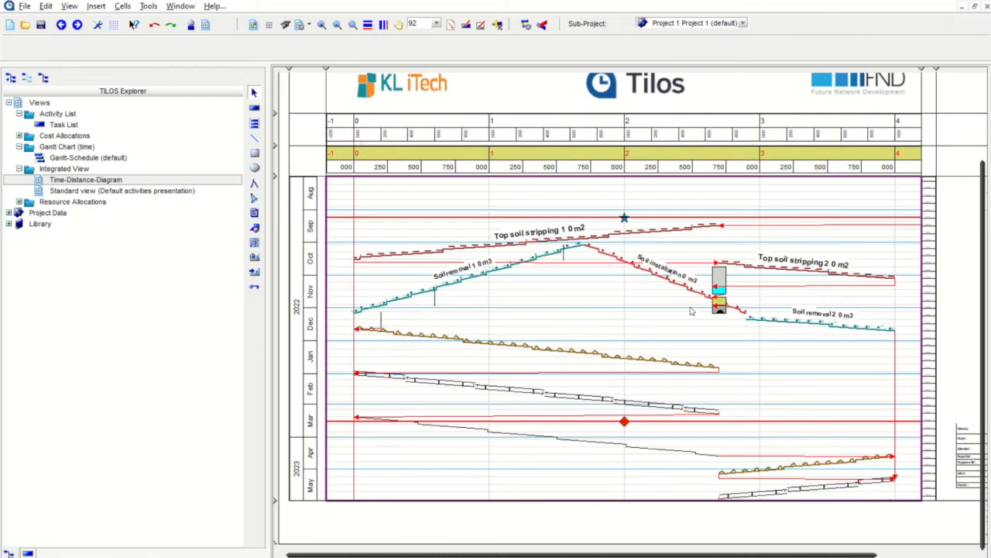
scroll(691, 314, "up", 1)
scroll(691, 315, "up", 2)
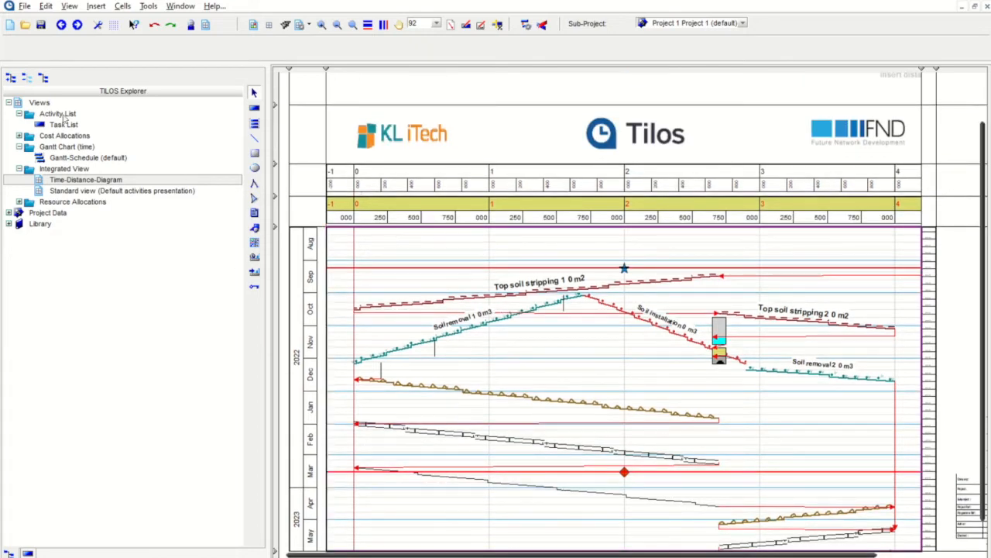
Step: Check the Task List, then review the rescheduled trench and pipe activities on the Time-Distance-Diagram
left_click(64, 124)
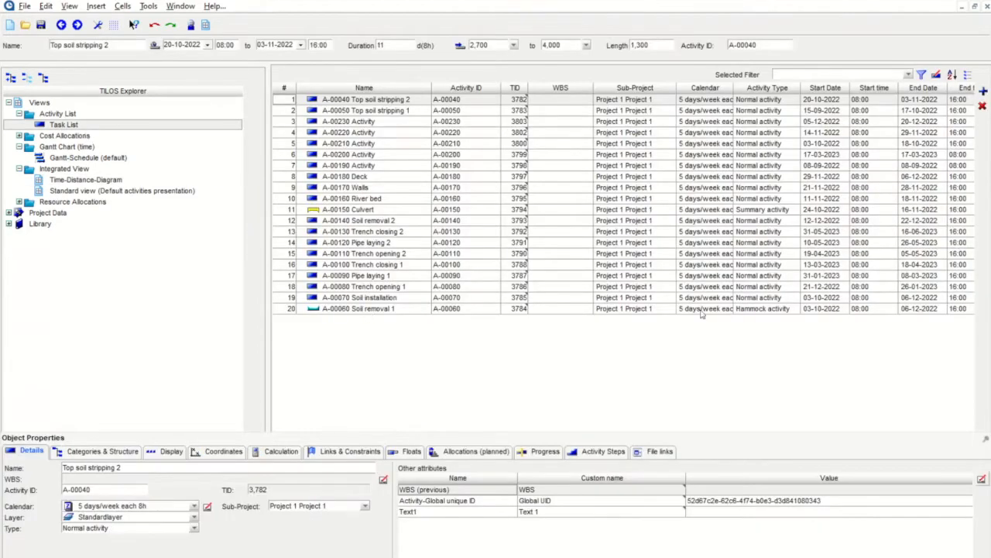
left_click(85, 179)
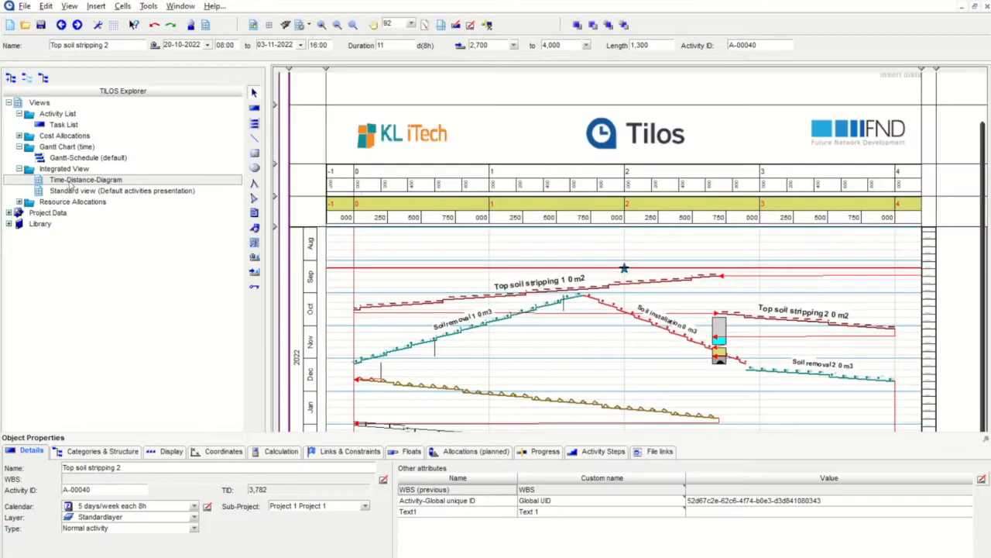
scroll(552, 267, "down", 2)
scroll(552, 267, "down", 1)
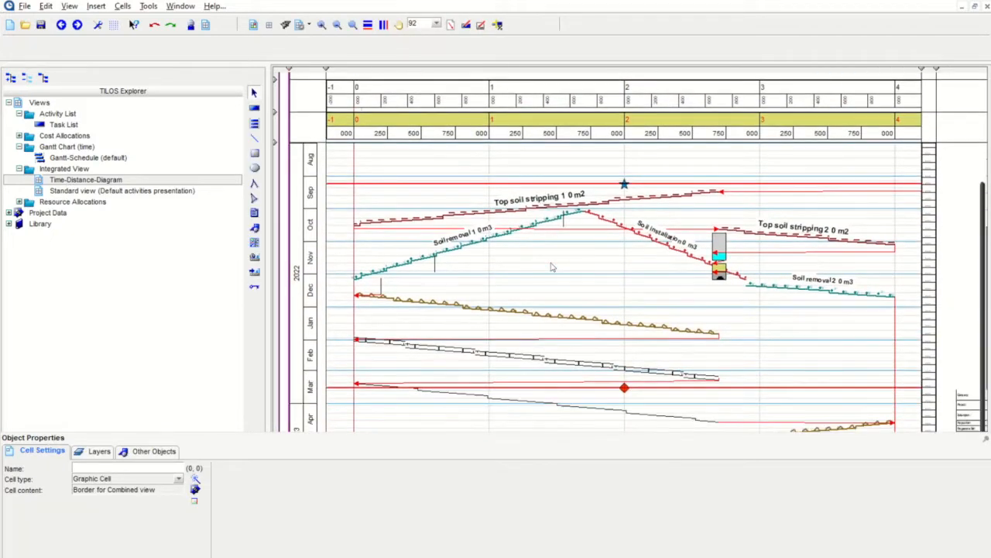
Step: Open the Baseline Manager from the Tools menu, showing report date 01-08-2022
left_click(146, 7)
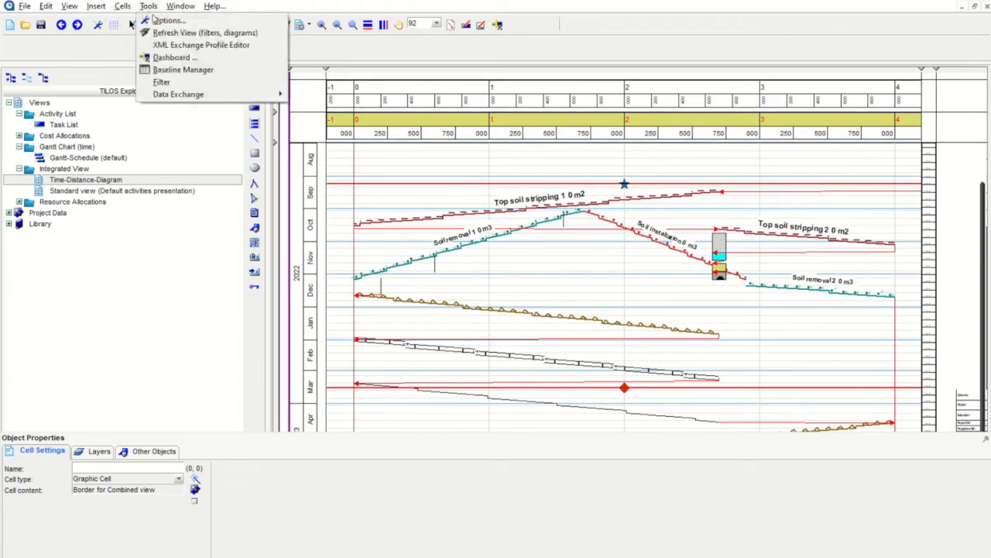
left_click(201, 71)
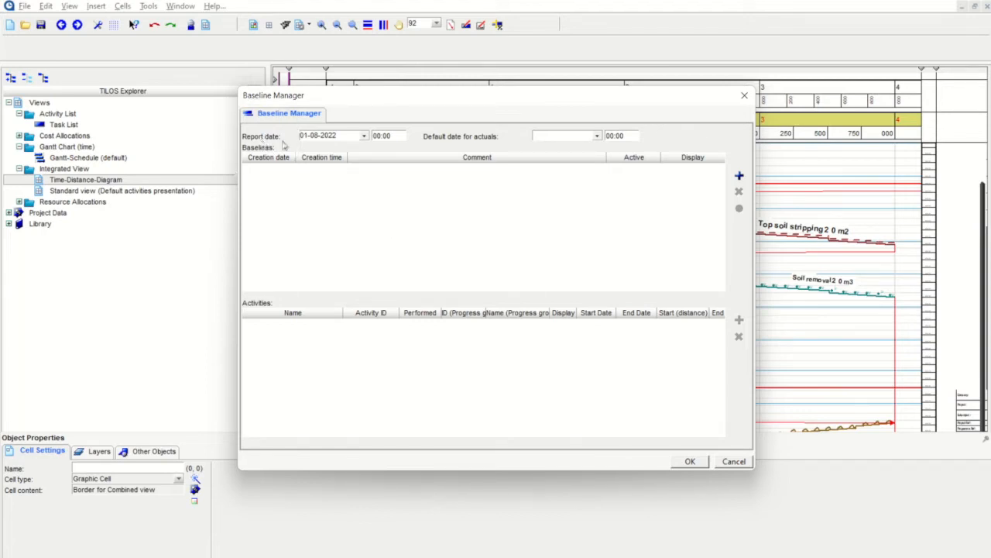
key("ctrl")
Step: Add a new baseline described as BL1 and review its captured activities
left_click(740, 176)
left_click(739, 176)
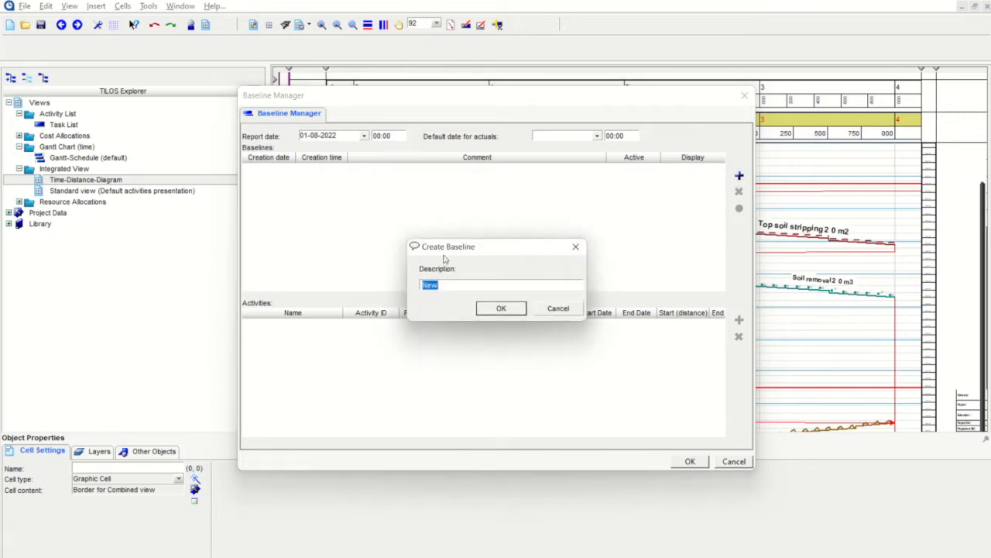
type("BL1")
left_click(503, 308)
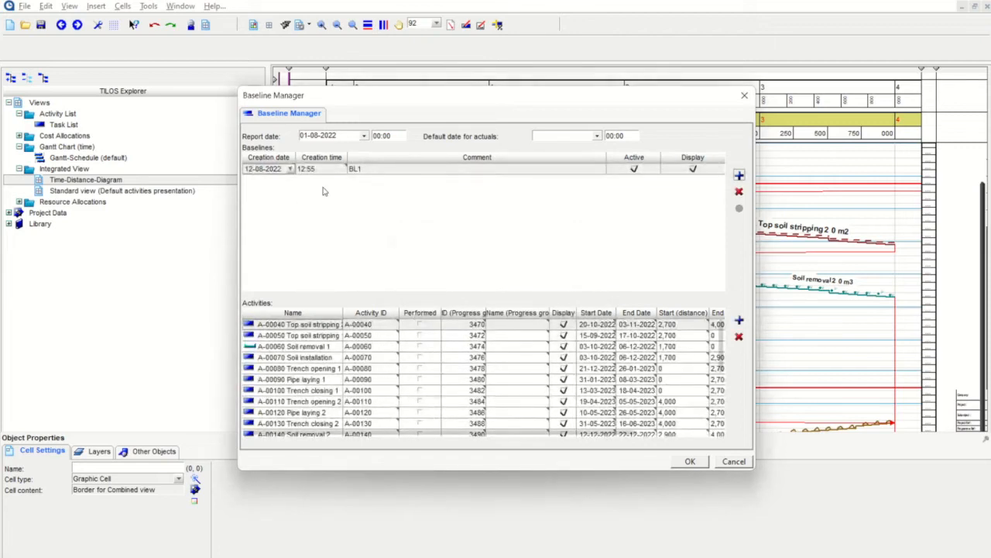
scroll(504, 352, "down", 7)
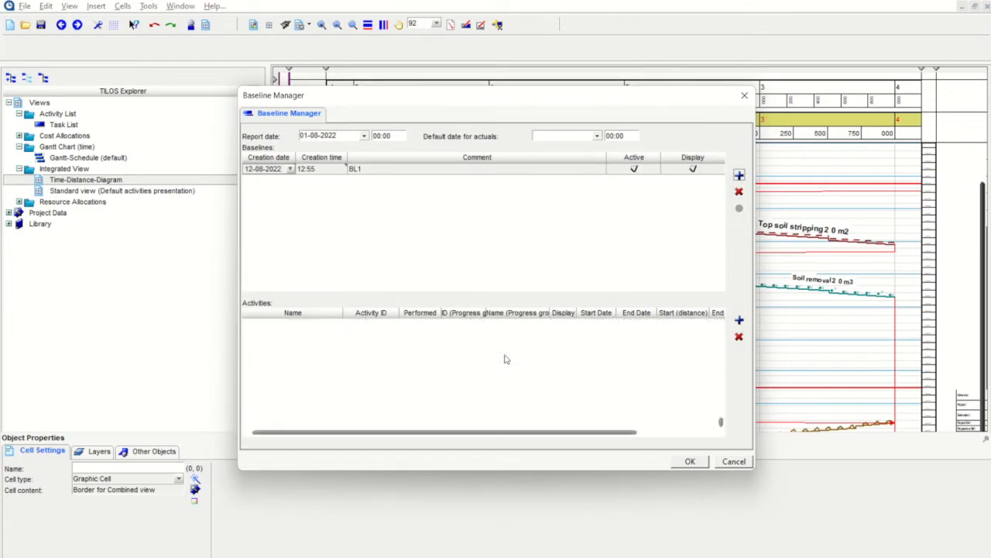
scroll(505, 363, "up", 7)
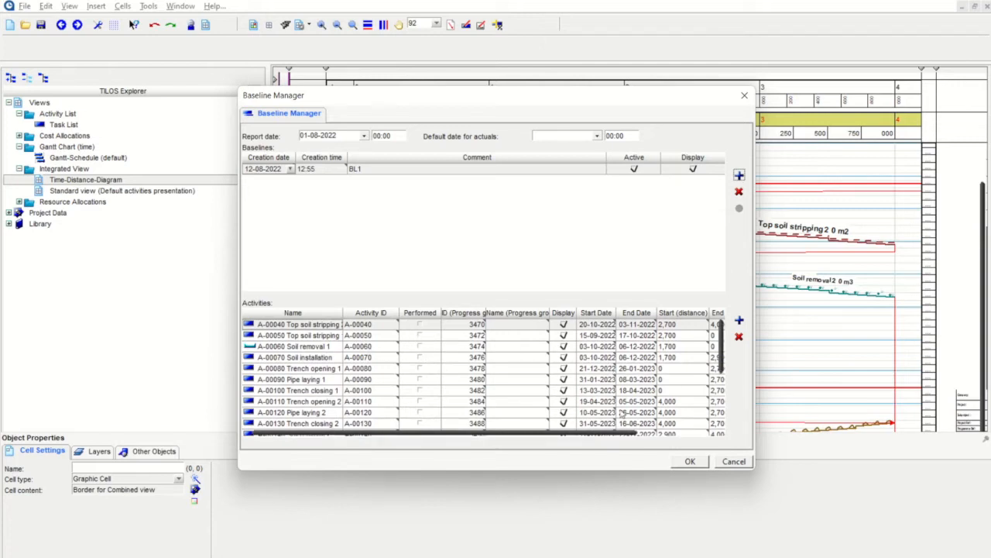
left_click_drag(582, 433, 464, 417)
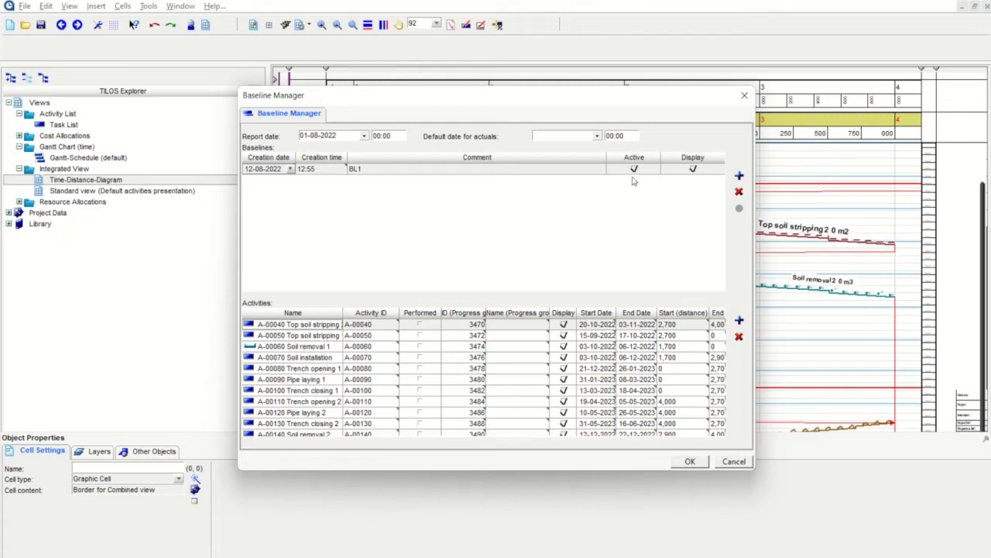
Step: Add a second baseline, BL2
left_click(738, 176)
type("BL")
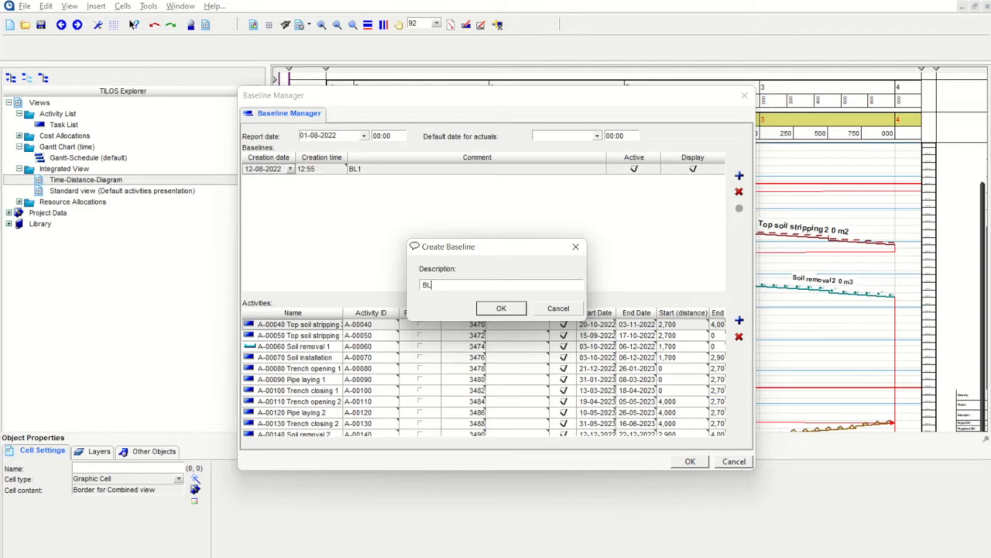
left_click(501, 308)
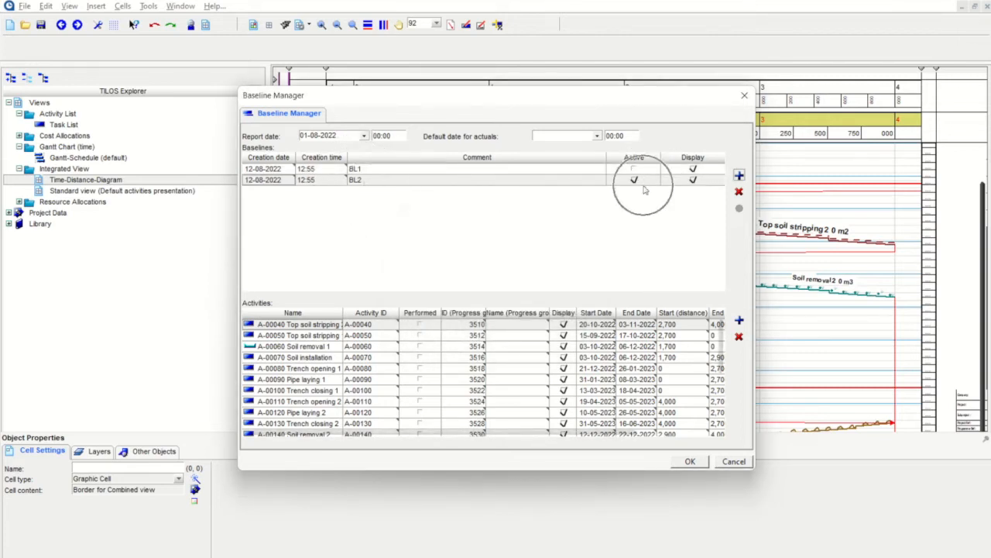
Step: Delete BL2, mark BL1 as active and displayed, and confirm the Baseline Manager
left_click(739, 192)
left_click(636, 170)
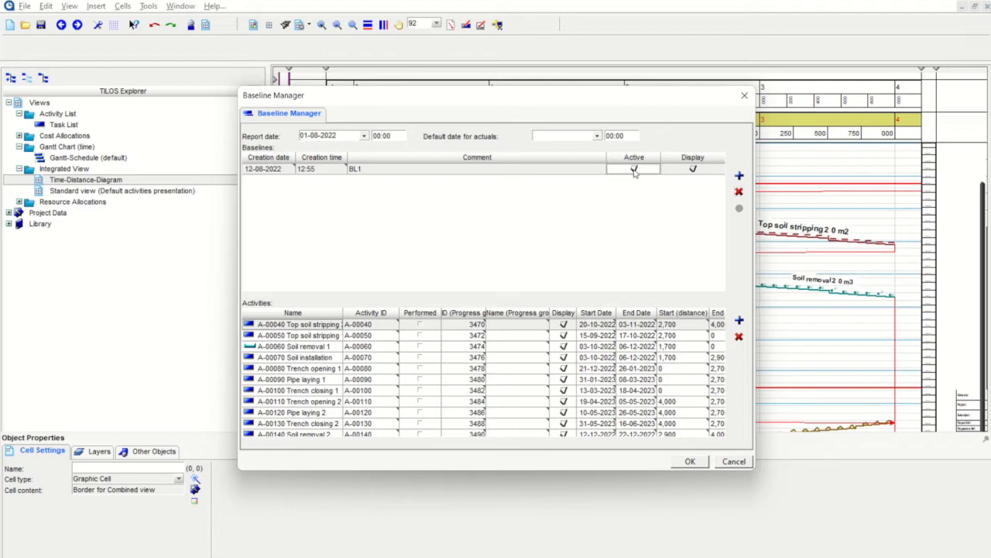
left_click(693, 170)
left_click(690, 461)
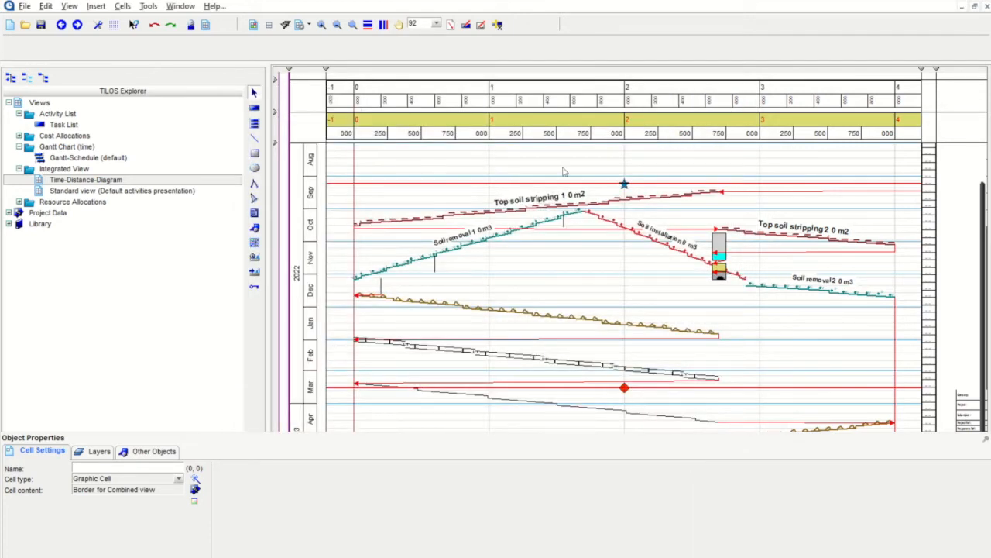
Step: Enable Display baseline activities and Display report date line for the time-distance diagram
left_click(603, 264)
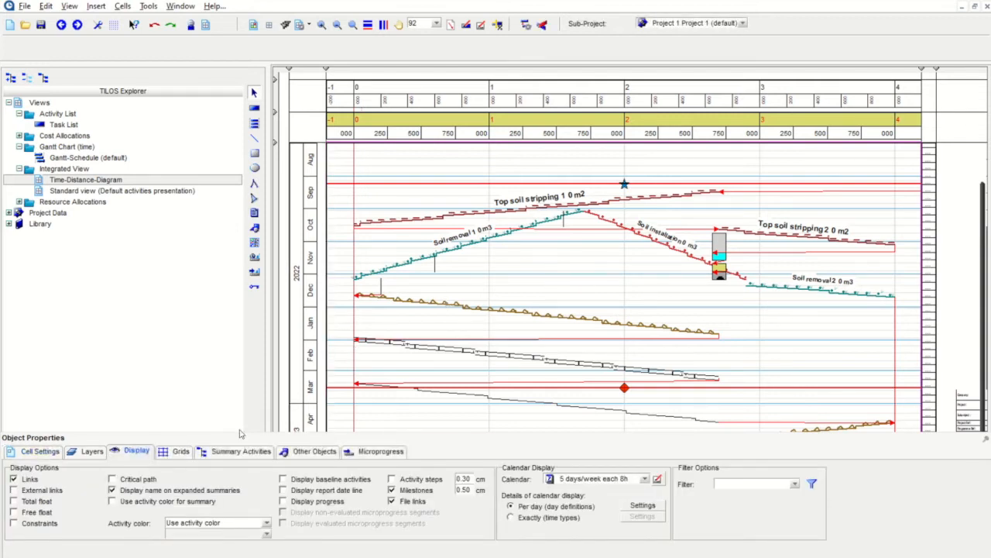
left_click(131, 455)
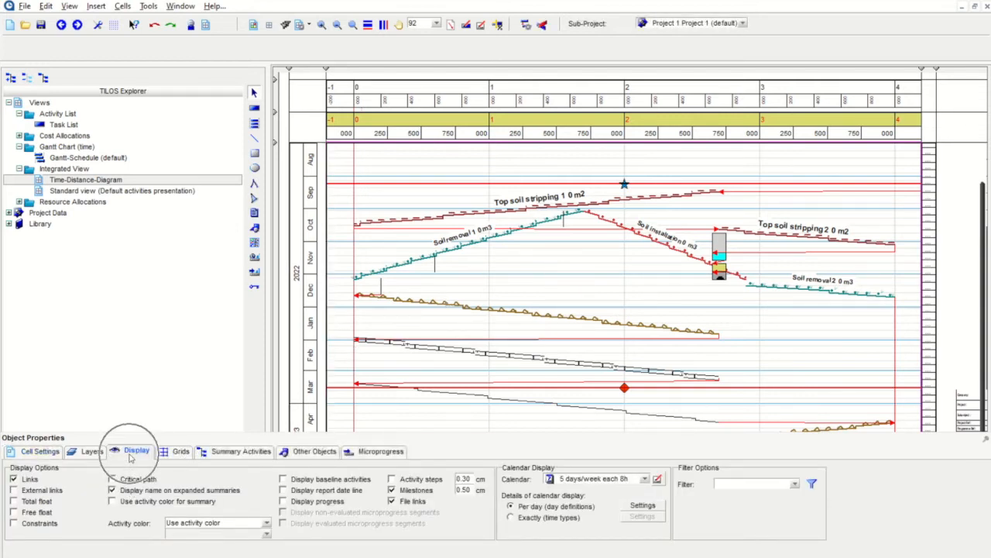
left_click(338, 480)
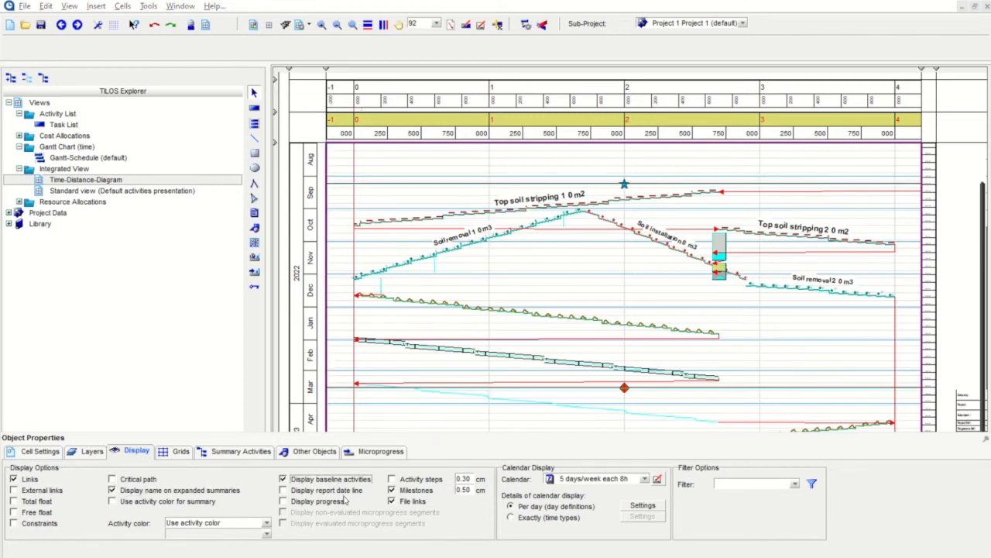
left_click(325, 491)
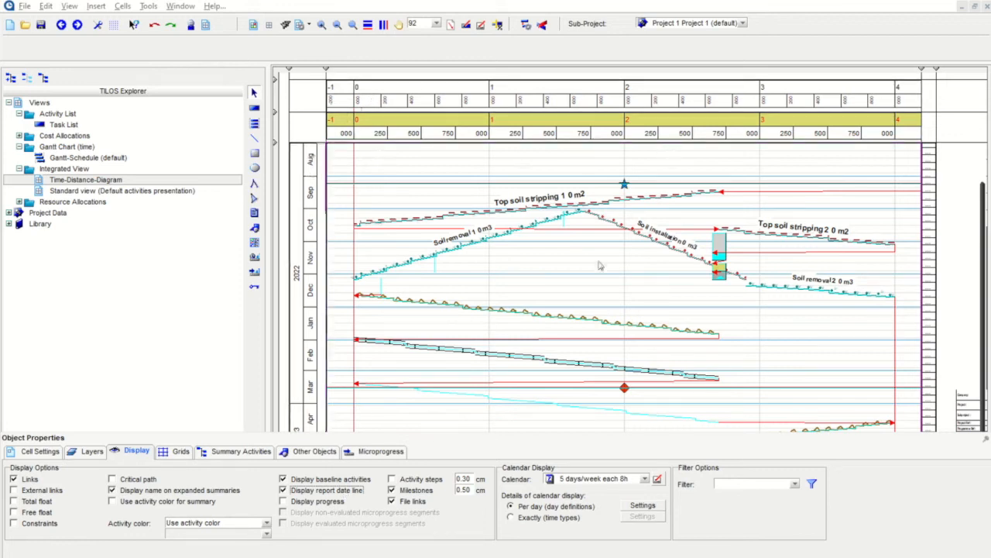
left_click(332, 480)
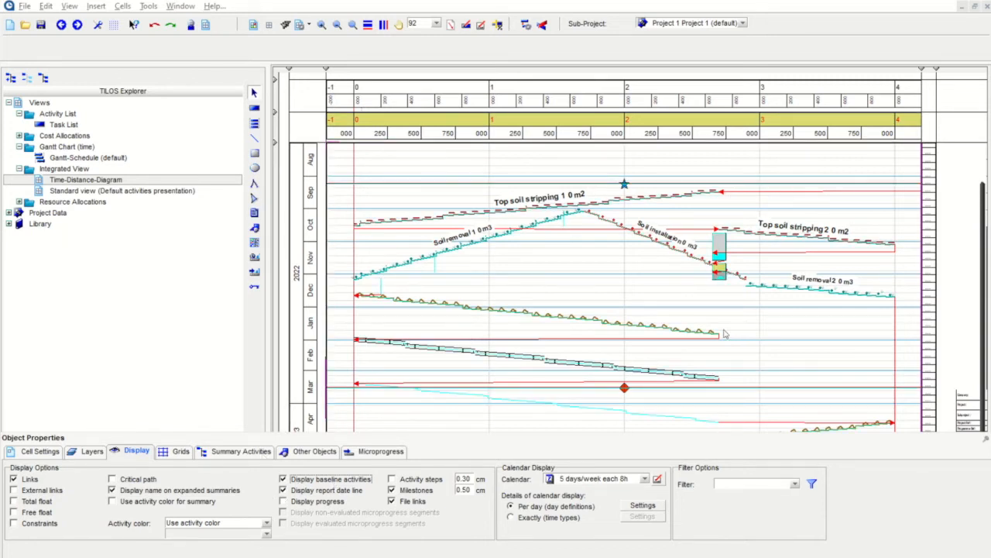
Step: Drag Soil removal 2 later into January, leaving its BL1 baseline line behind
left_click(830, 295)
left_click_drag(830, 294, 824, 326)
left_click(837, 366)
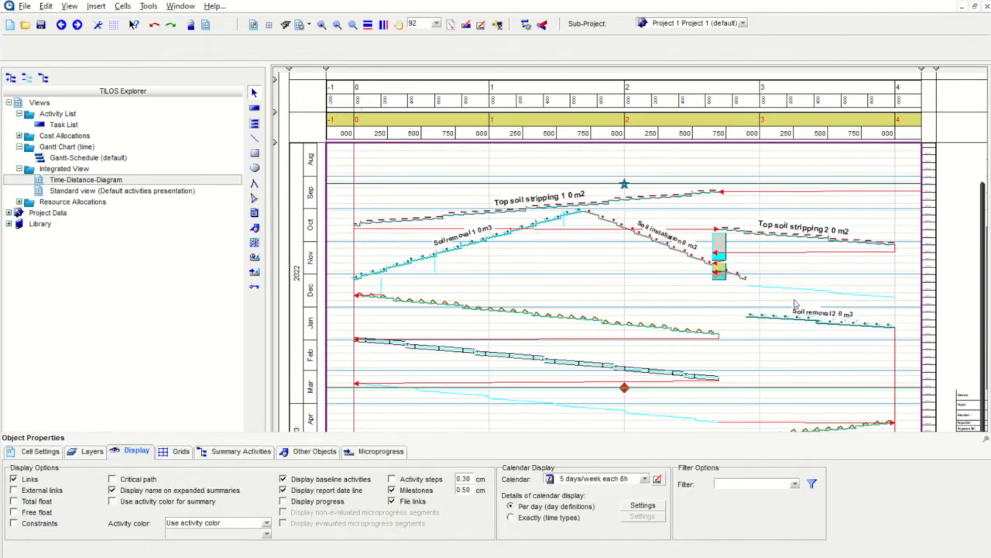
scroll(820, 301, "up", 5)
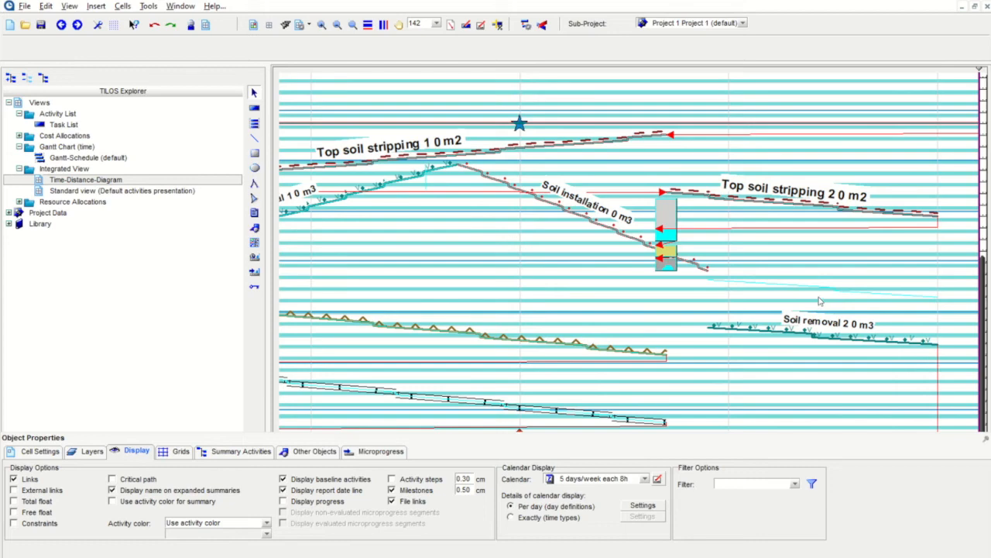
scroll(822, 304, "down", 3)
scroll(755, 292, "down", 3)
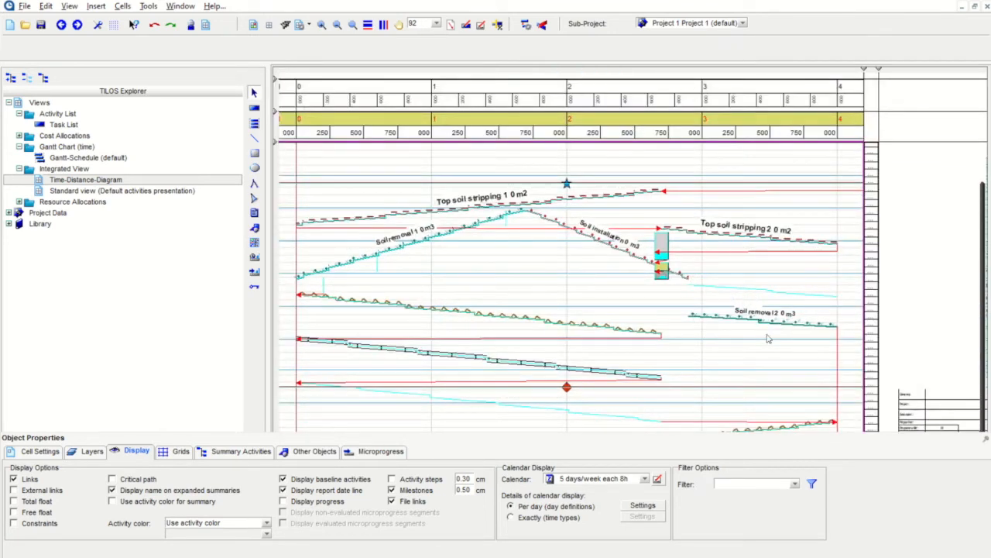
left_click(153, 26)
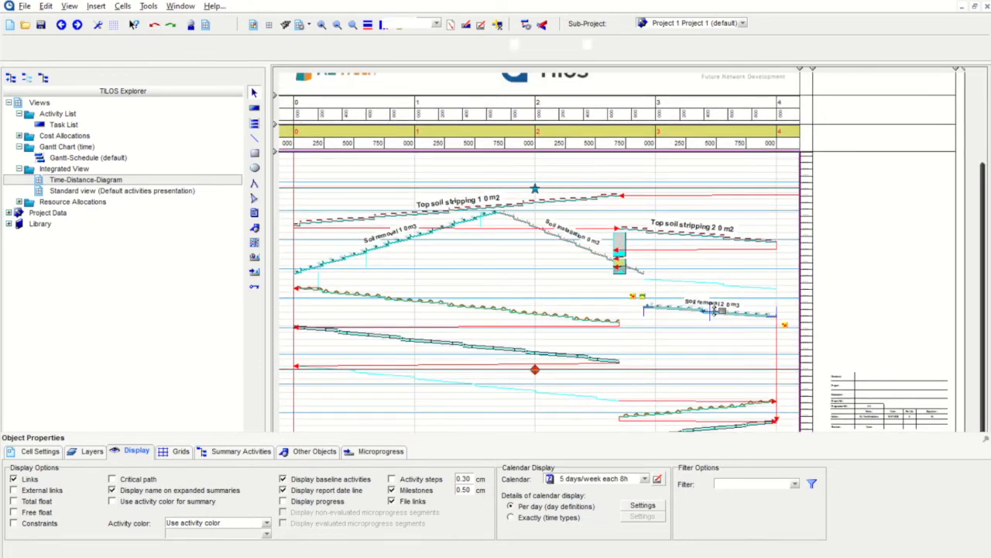
Step: Move Soil removal 2 to start 12-12-2022 and compare it against its baseline line
left_click(711, 312)
left_click_drag(711, 311, 710, 285)
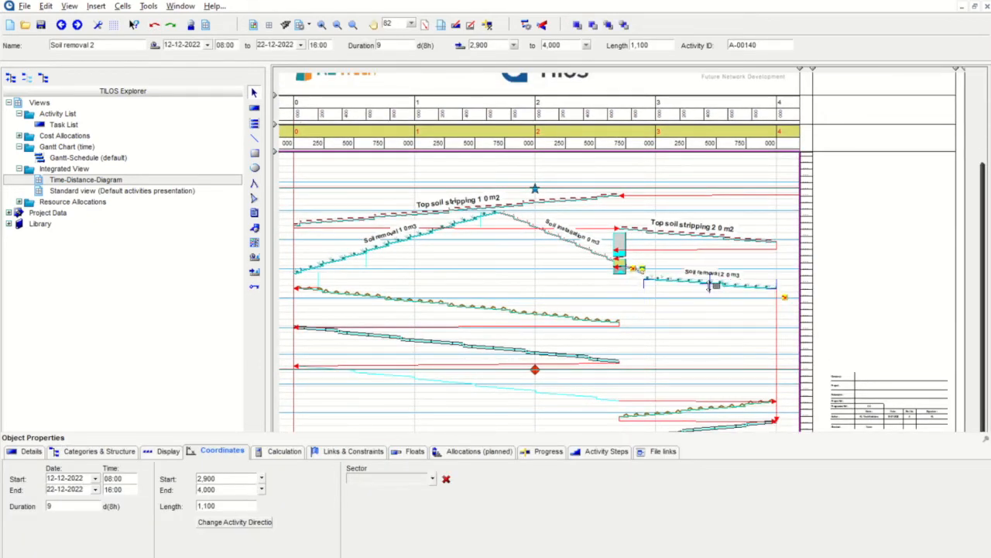
left_click(703, 338)
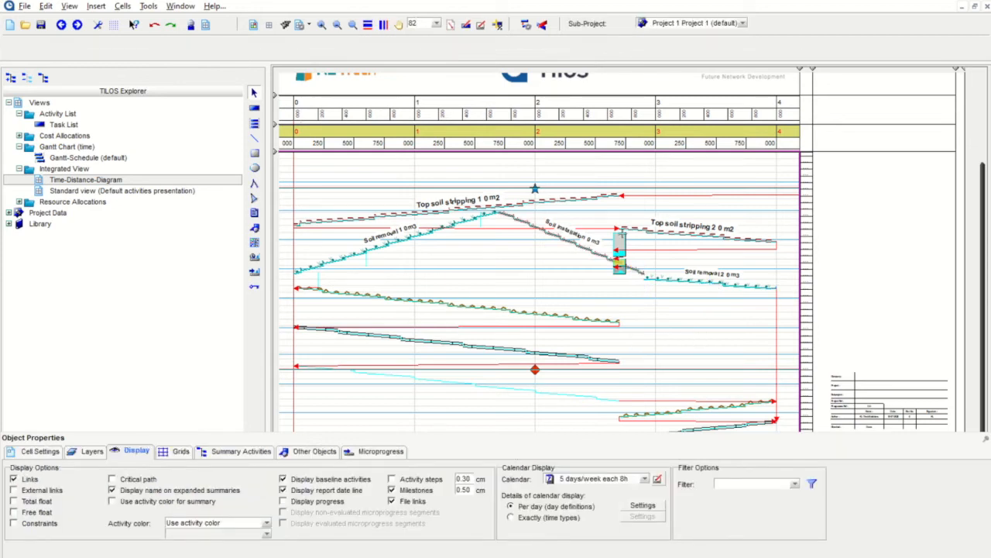
left_click(299, 481)
left_click(299, 480)
left_click(299, 480)
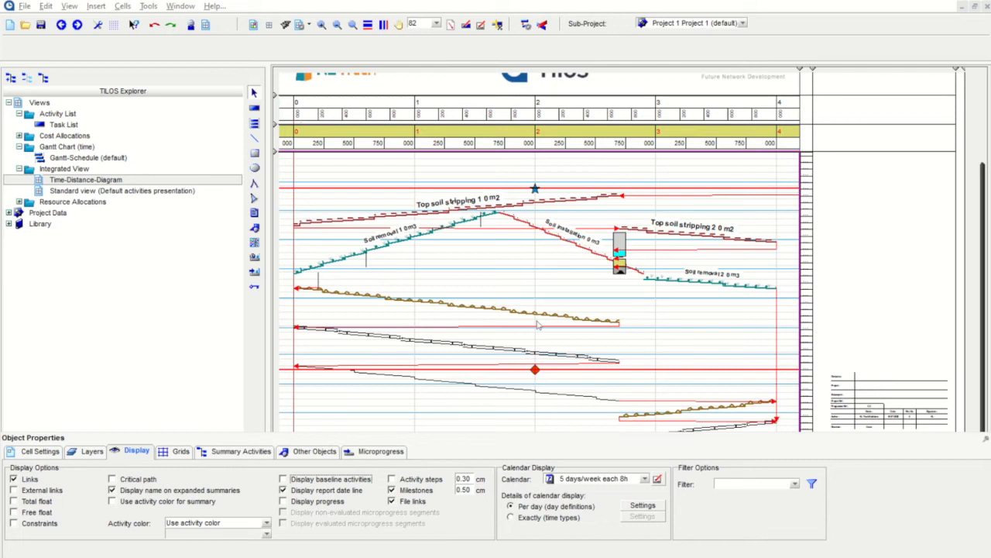
left_click(347, 481)
Step: Extend Trench opening 1 to finish on 10-02-2023, matching its BL1 baseline
left_click(607, 319)
left_click_drag(619, 322, 626, 338)
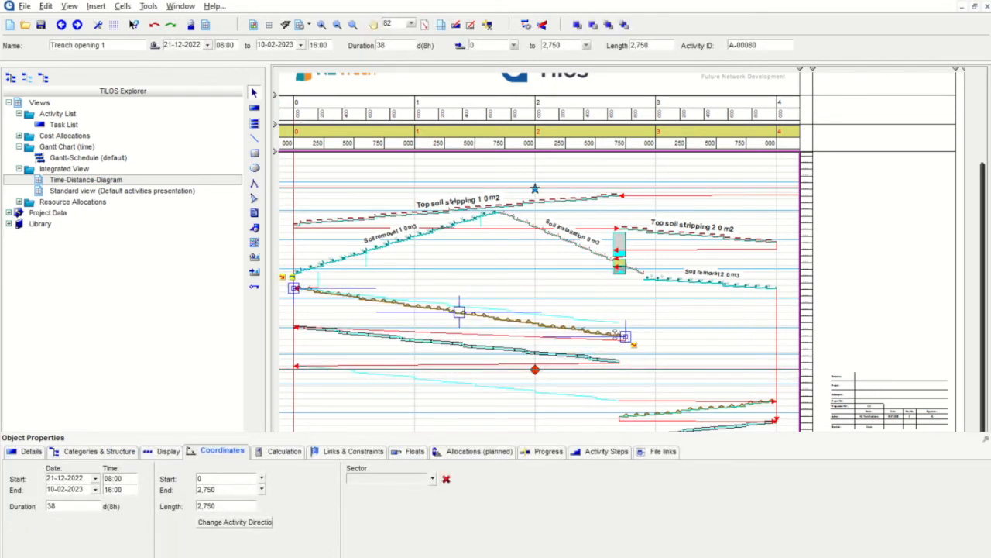
left_click(609, 329)
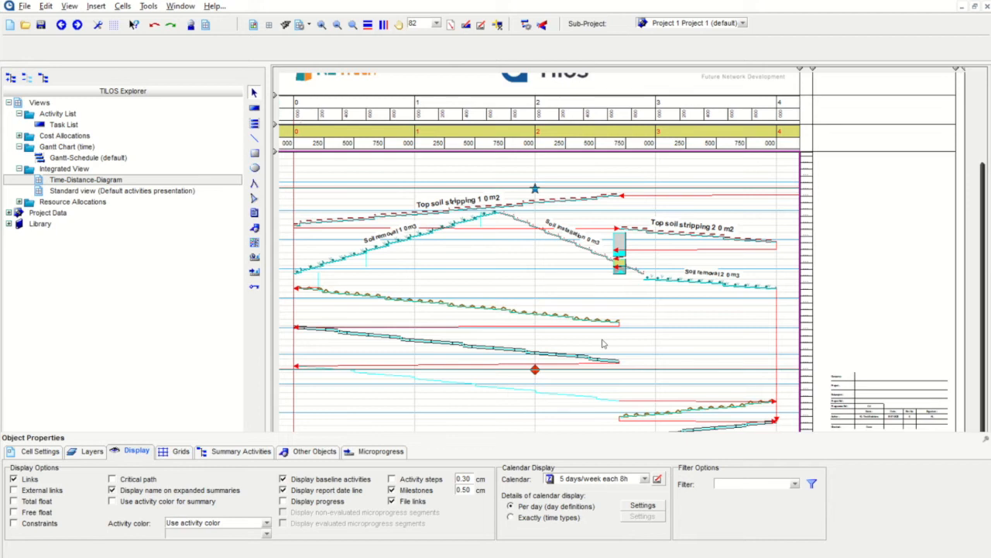
left_click(147, 7)
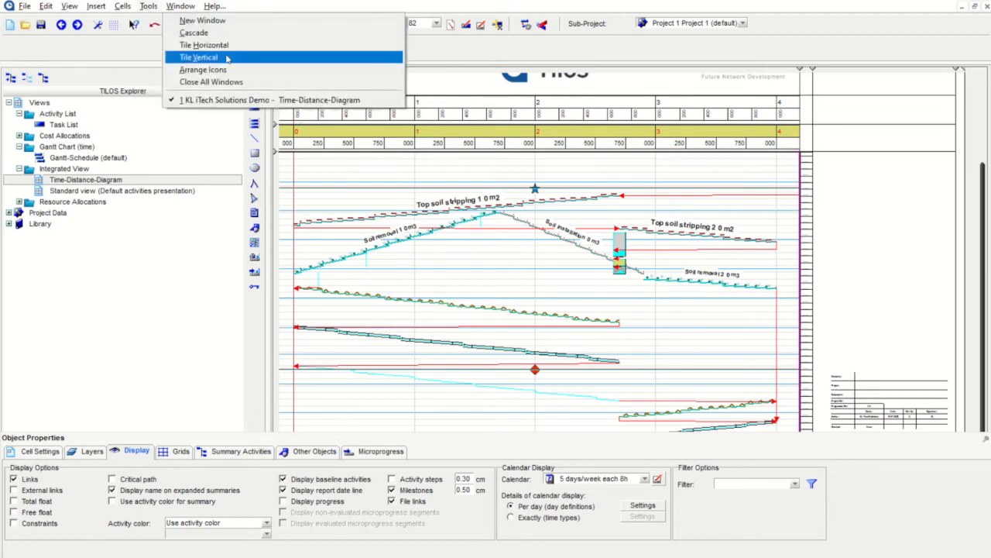
left_click(626, 169)
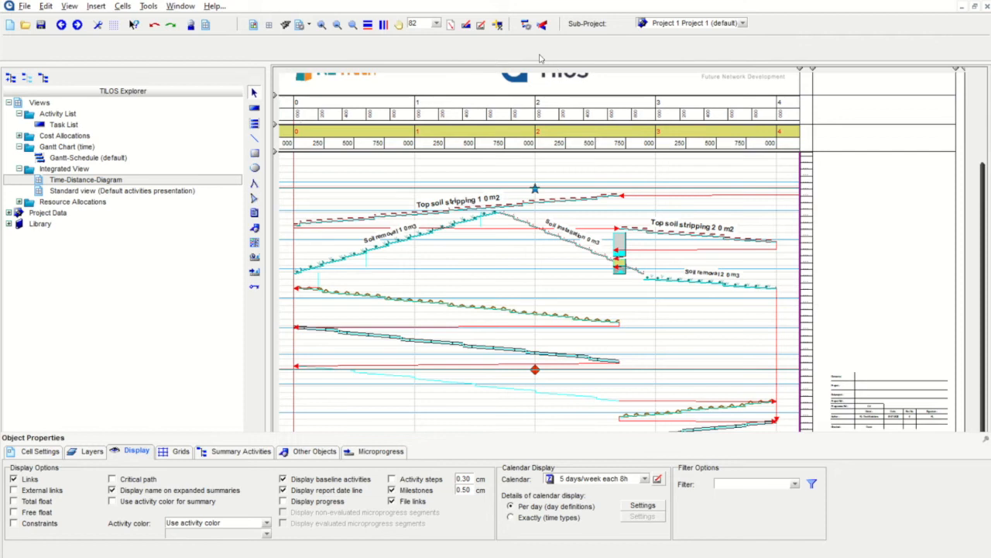
left_click(526, 25)
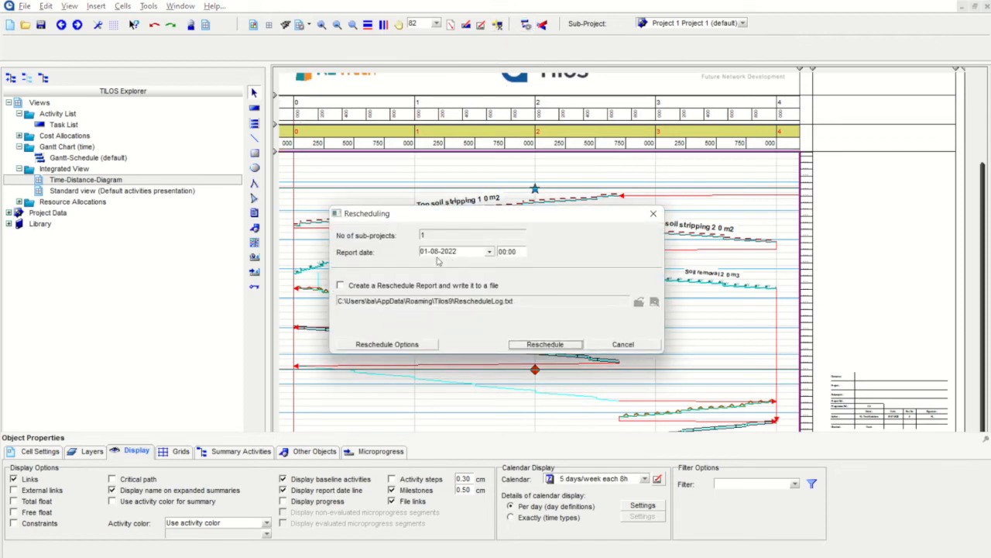
left_click(490, 253)
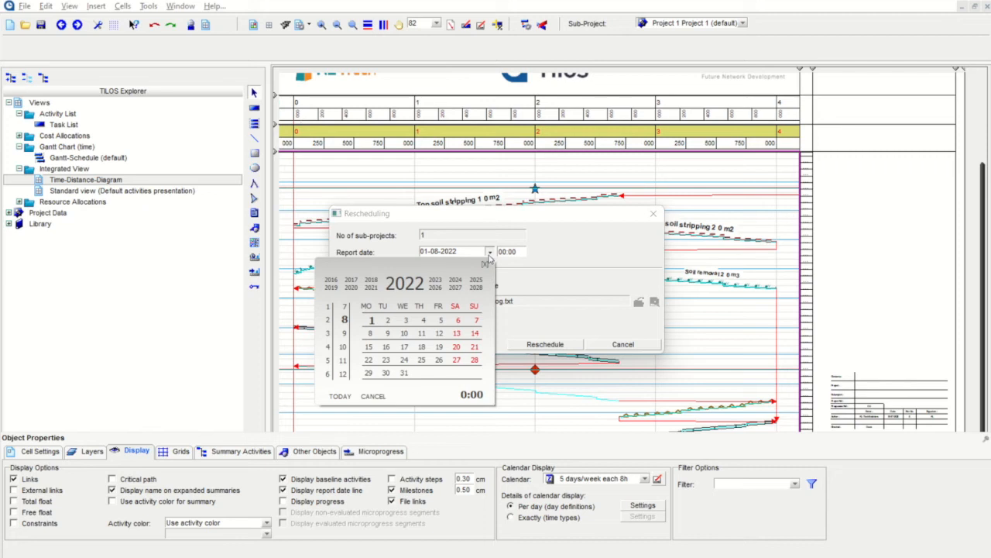
left_click(404, 347)
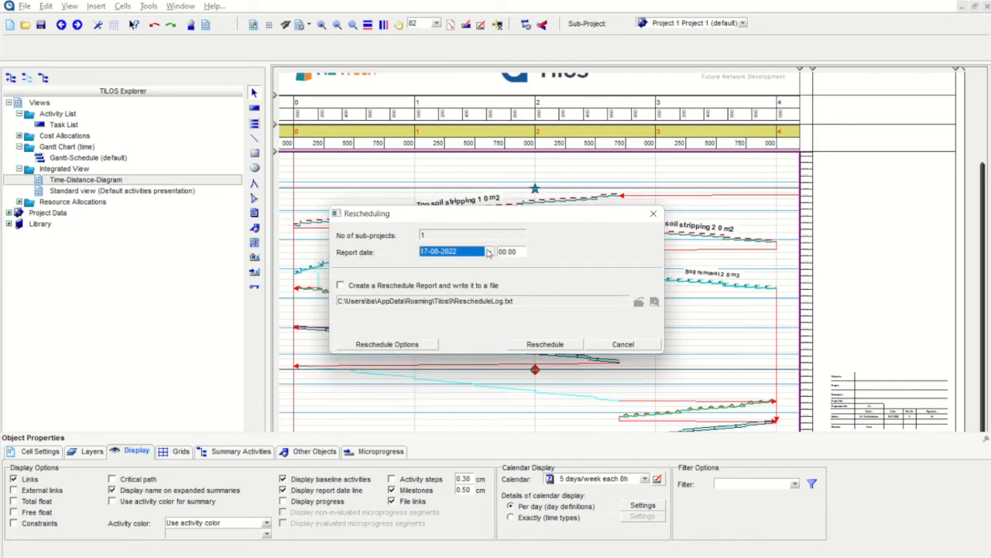
left_click(545, 345)
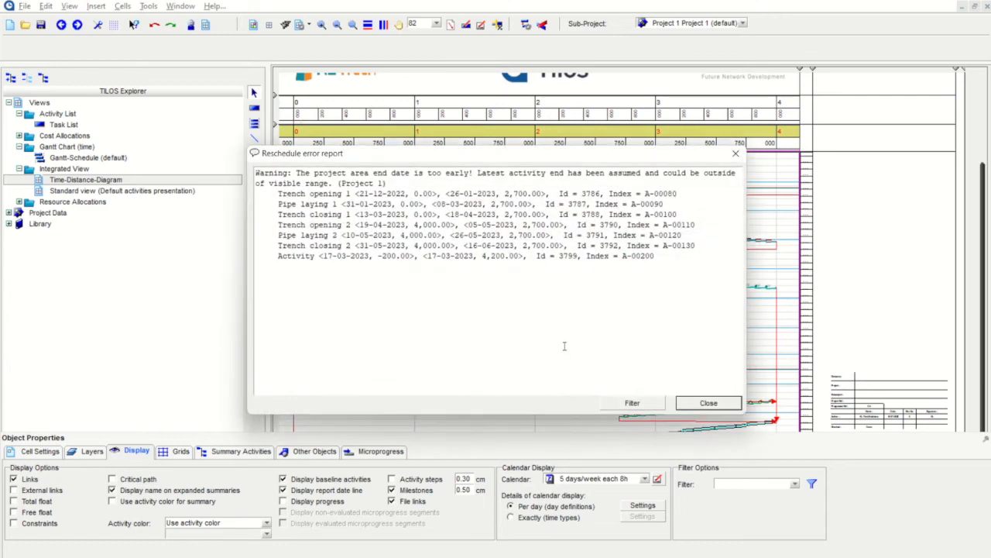
left_click(709, 403)
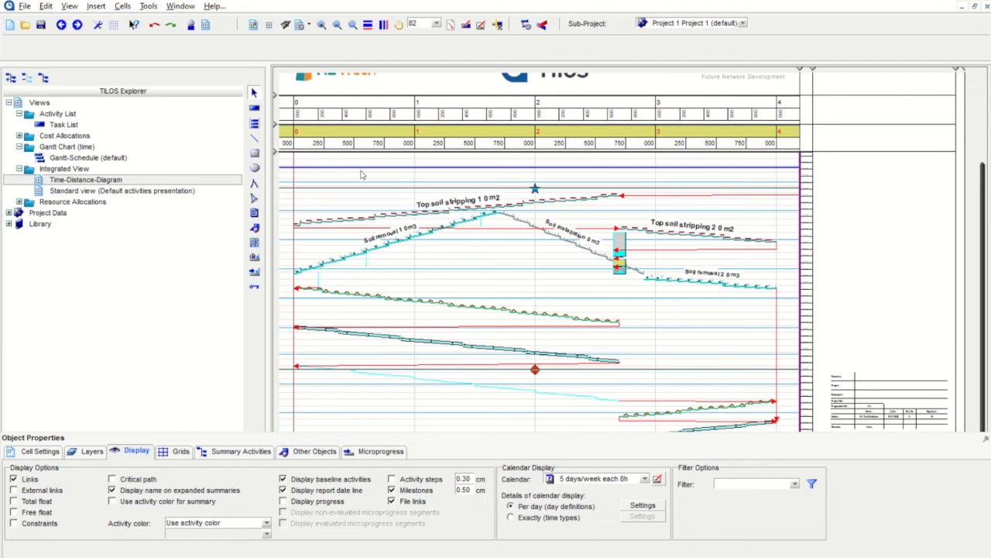
Step: Toggle the report date line off and on to check it
left_click(350, 491)
left_click(350, 491)
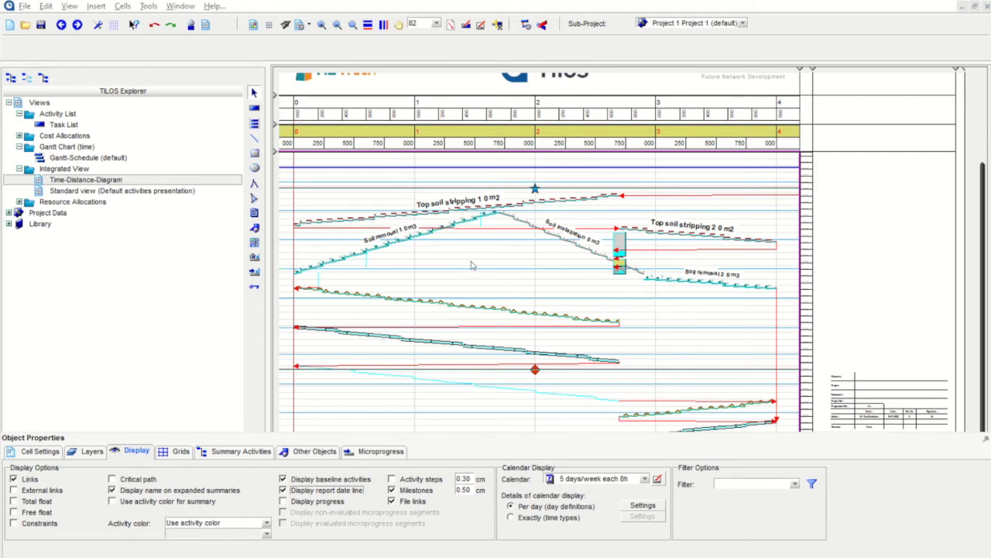
scroll(471, 266, "up", 2)
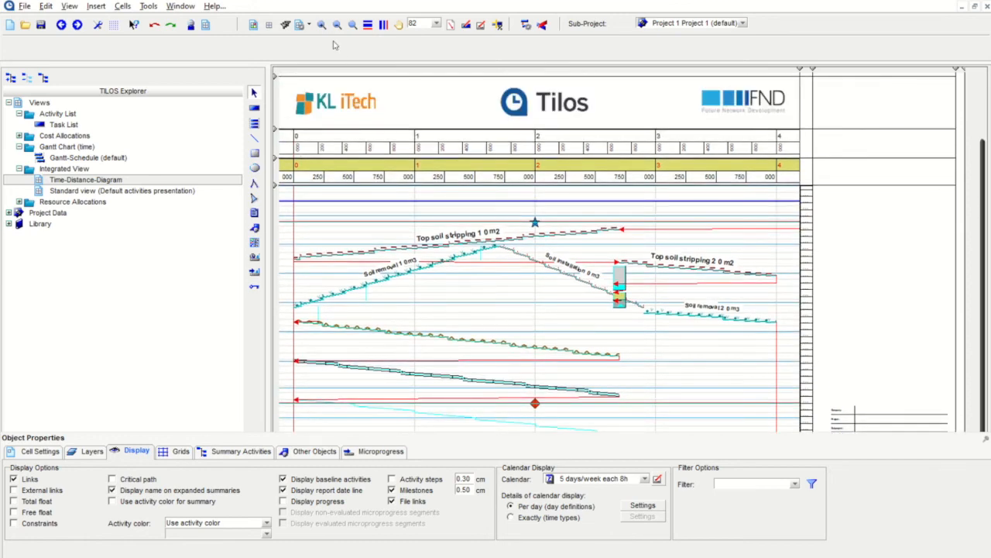
Step: Fit the whole diagram and month axis to the window width, then recheck the baseline lines
left_click(339, 28)
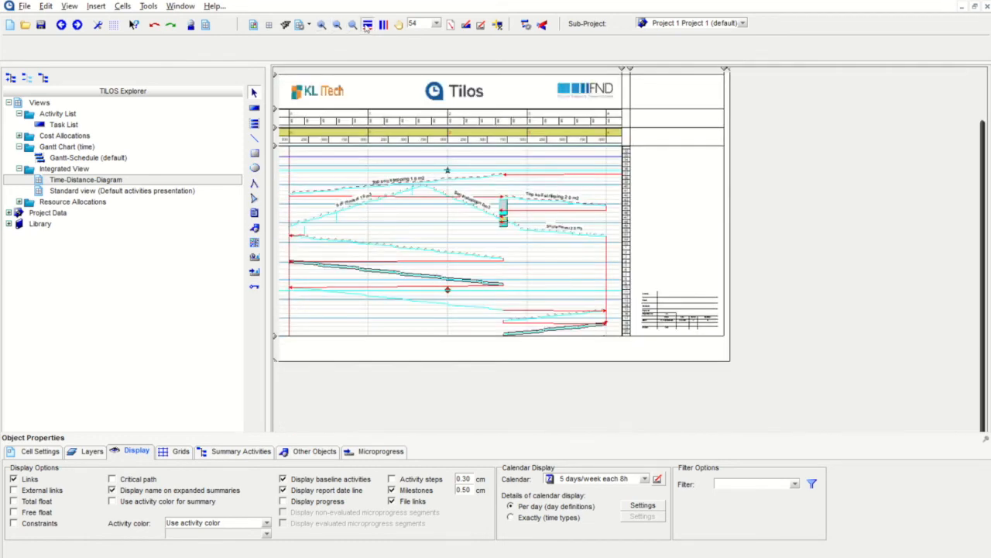
left_click(368, 24)
scroll(322, 269, "up", 2)
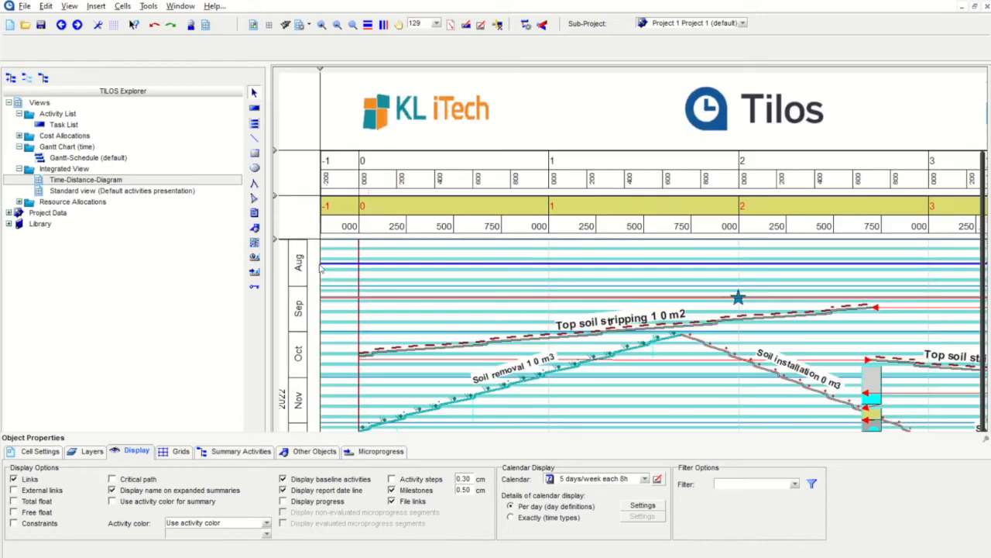
scroll(531, 266, "down", 1)
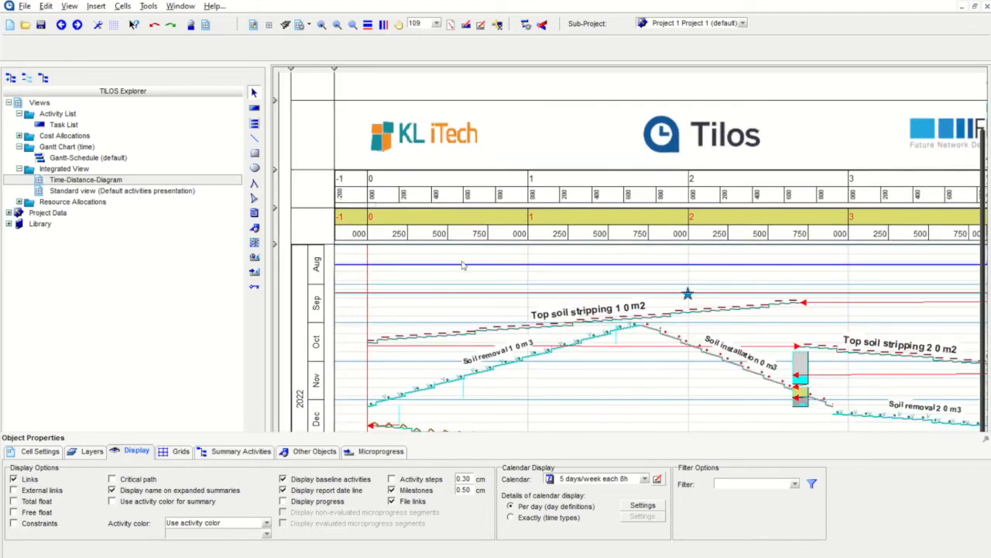
scroll(462, 266, "down", 1)
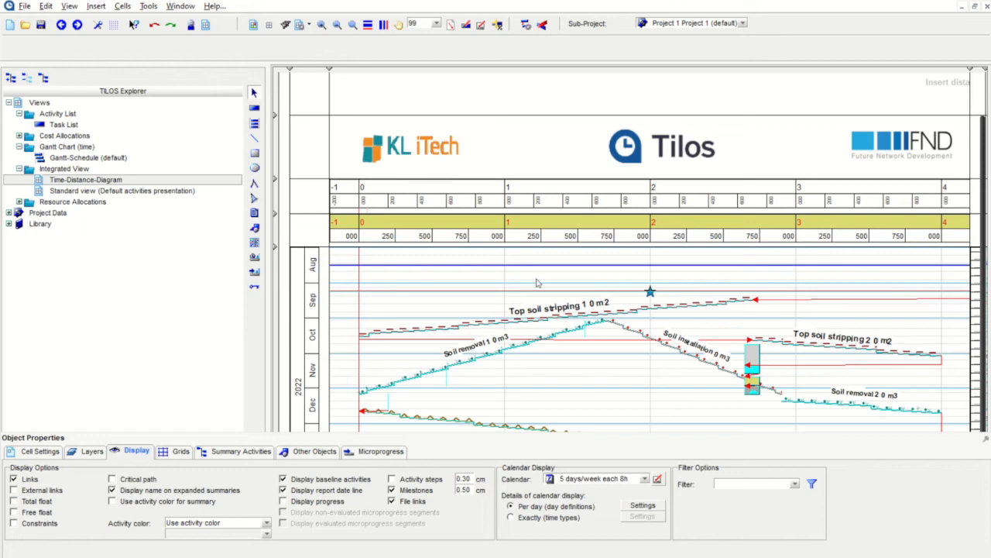
scroll(539, 283, "down", 2)
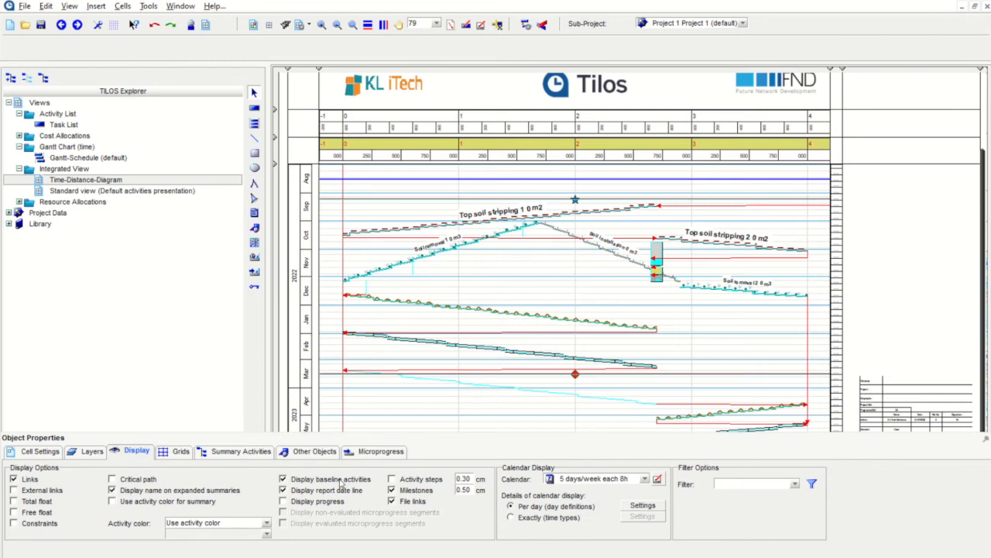
left_click(283, 478)
left_click(283, 478)
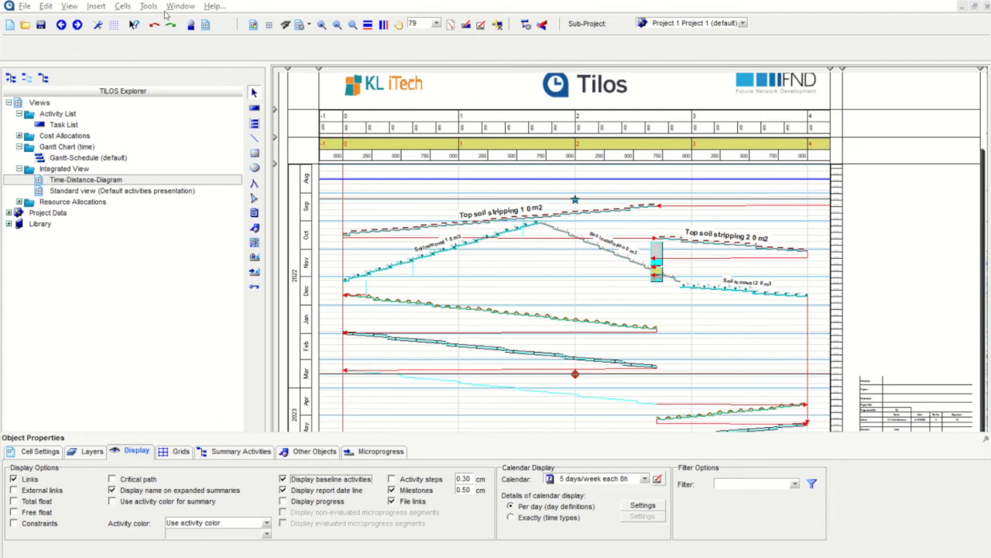
Step: In Options > Display, set the report date line to purple and baseline lines to red
left_click(153, 7)
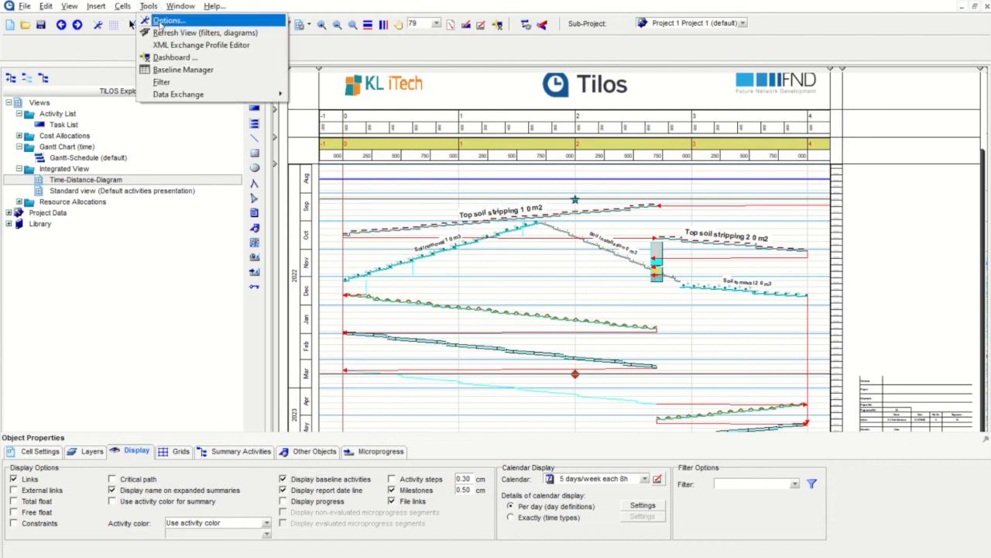
left_click(162, 21)
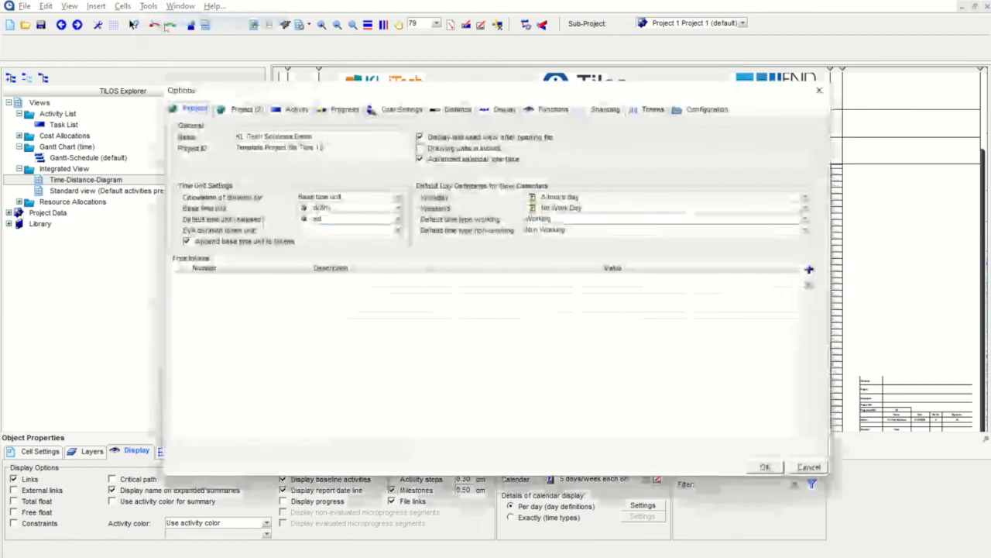
left_click(504, 109)
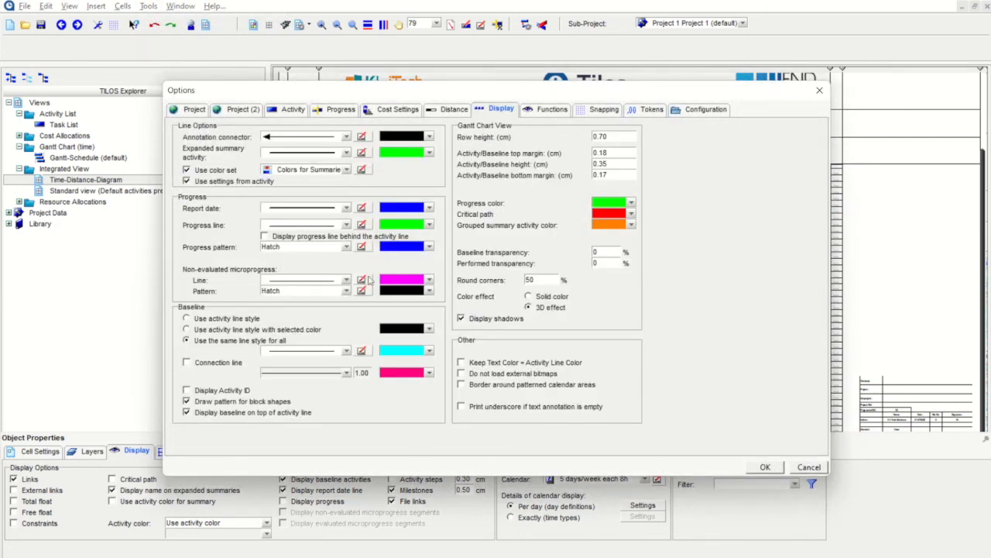
left_click(430, 209)
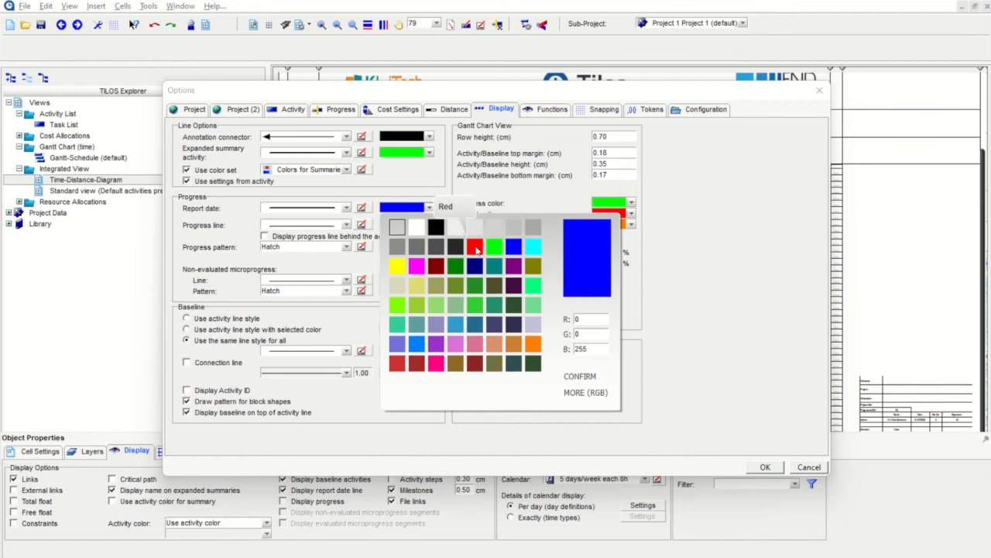
left_click(435, 345)
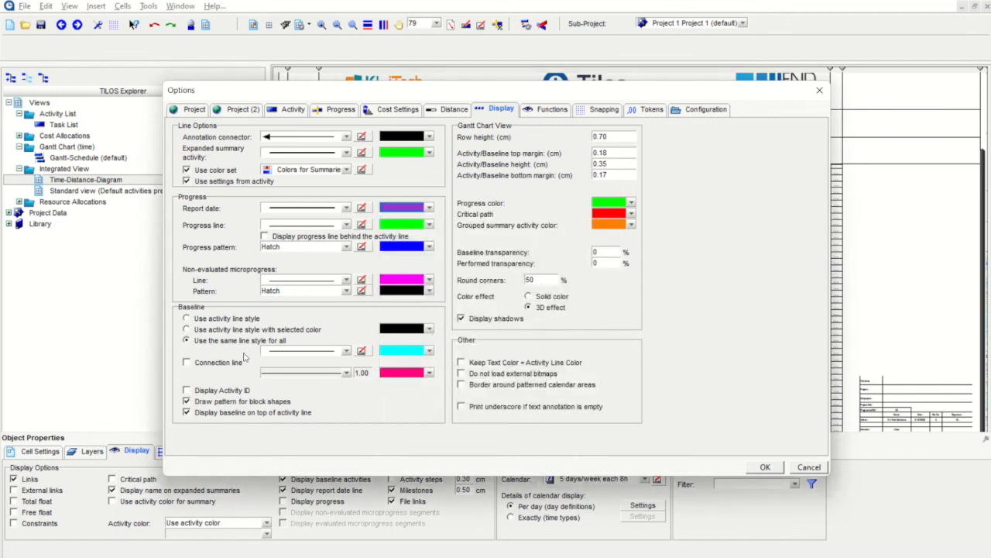
left_click(430, 351)
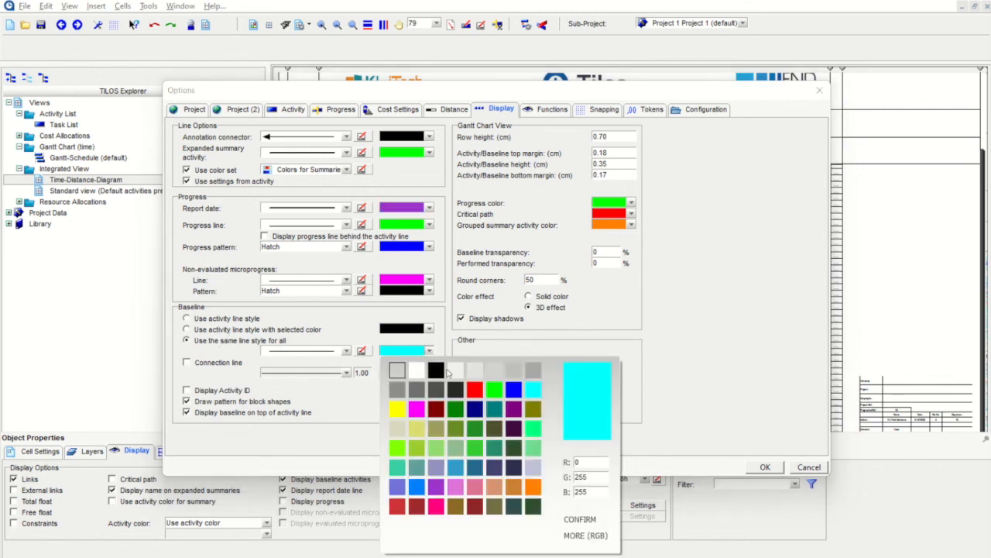
left_click(474, 389)
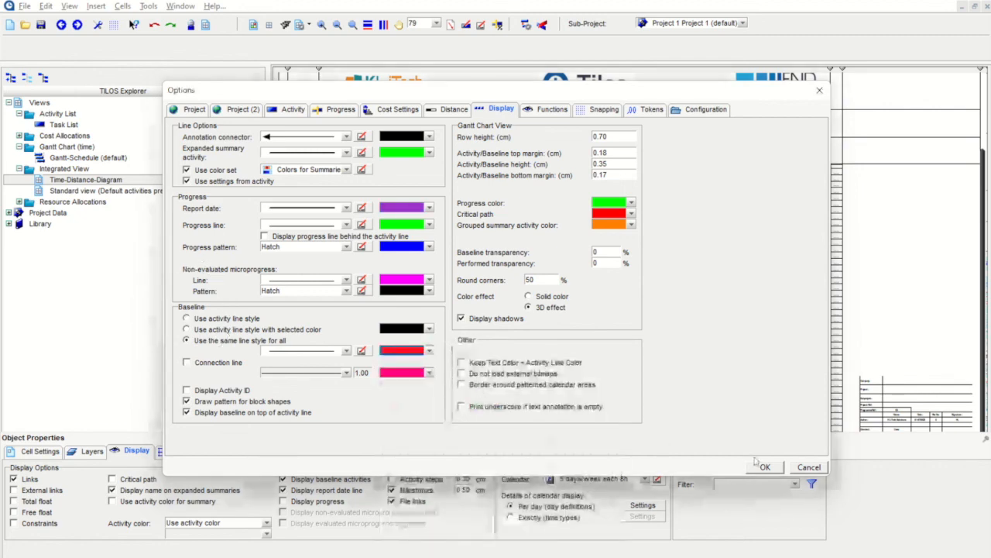
left_click(765, 466)
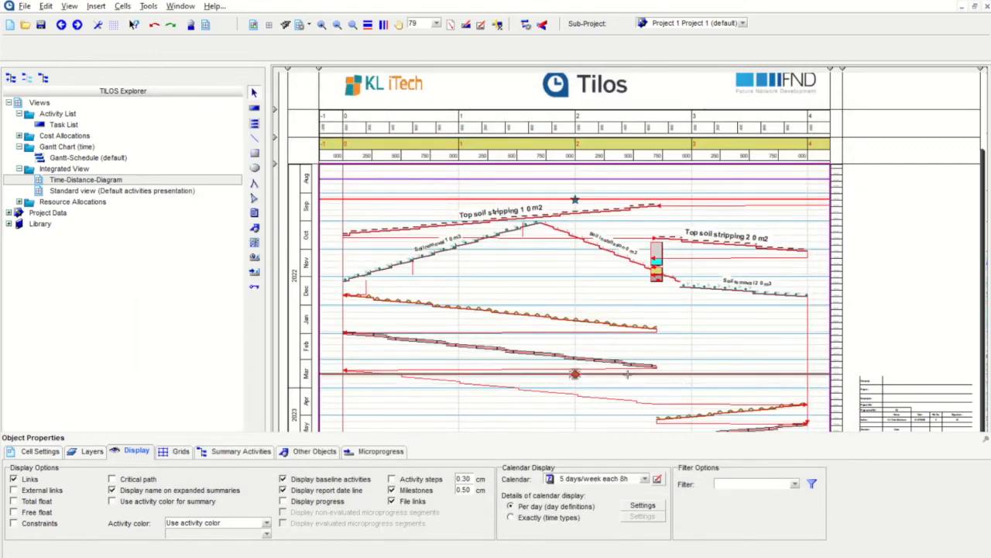
Step: Set the Baseline line colour to Yellow on the Options Display tab and apply it to the diagram
left_click(148, 5)
left_click(158, 22)
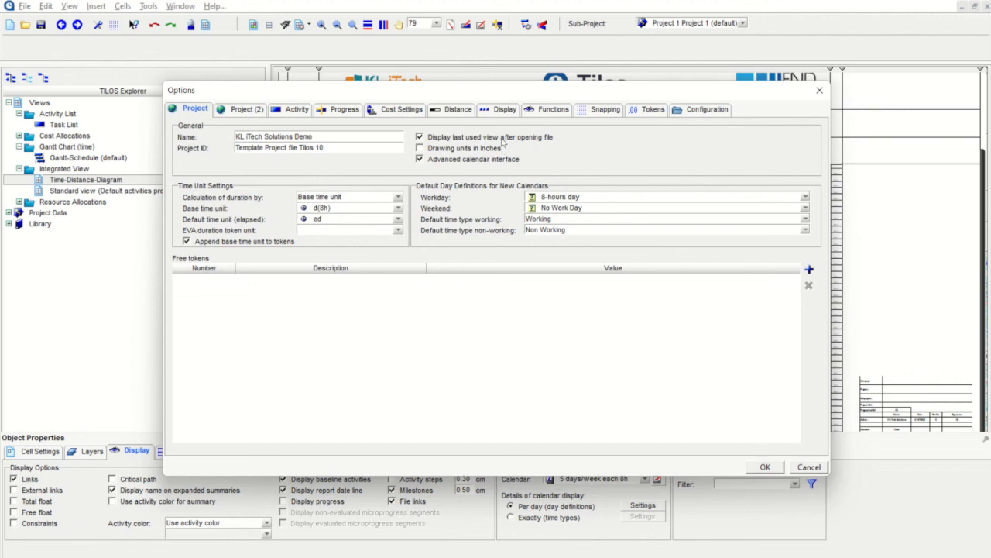
left_click(502, 112)
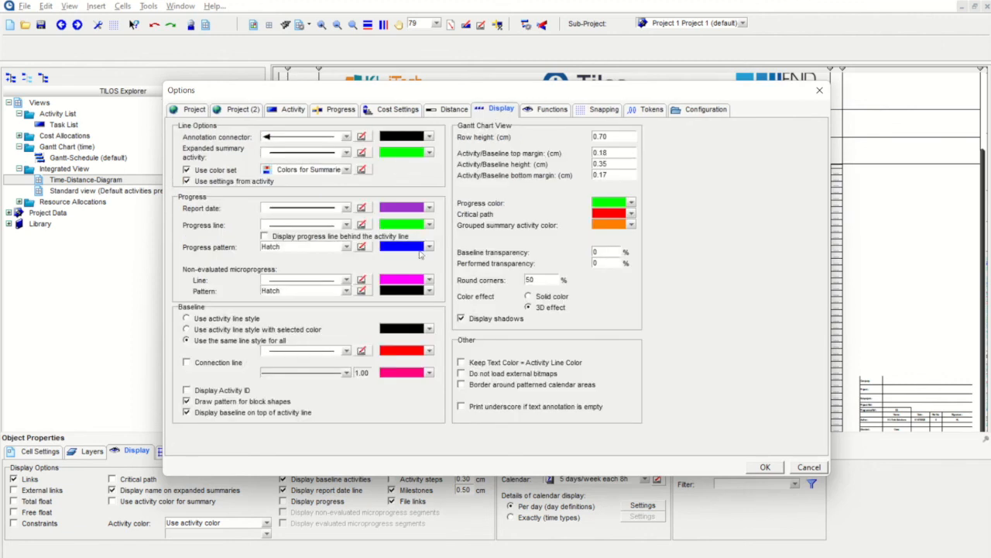
left_click(430, 351)
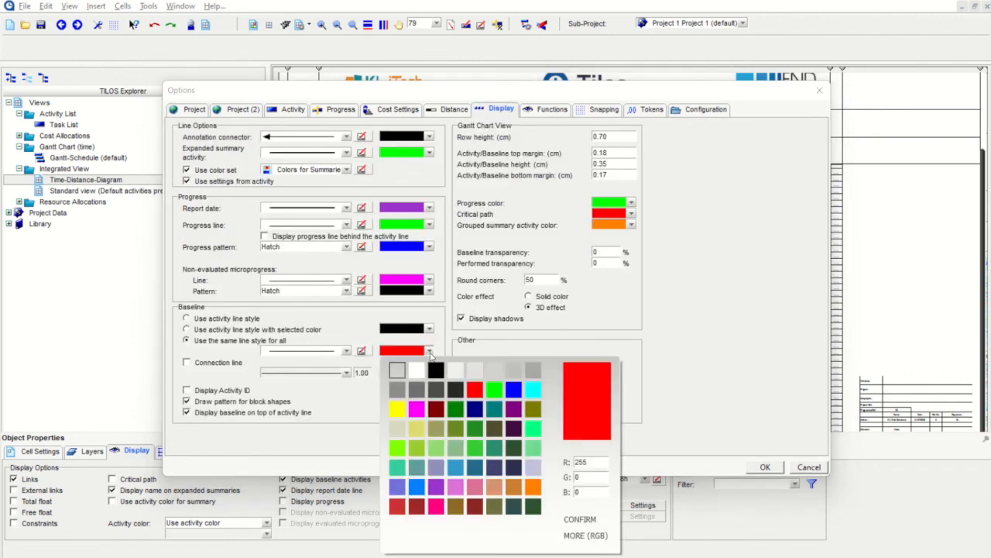
left_click(398, 409)
left_click(765, 467)
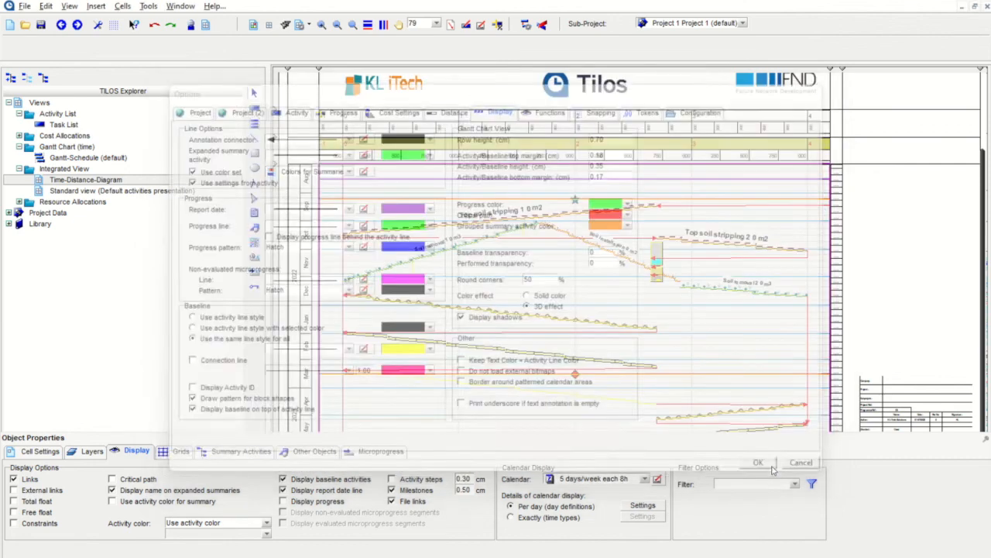